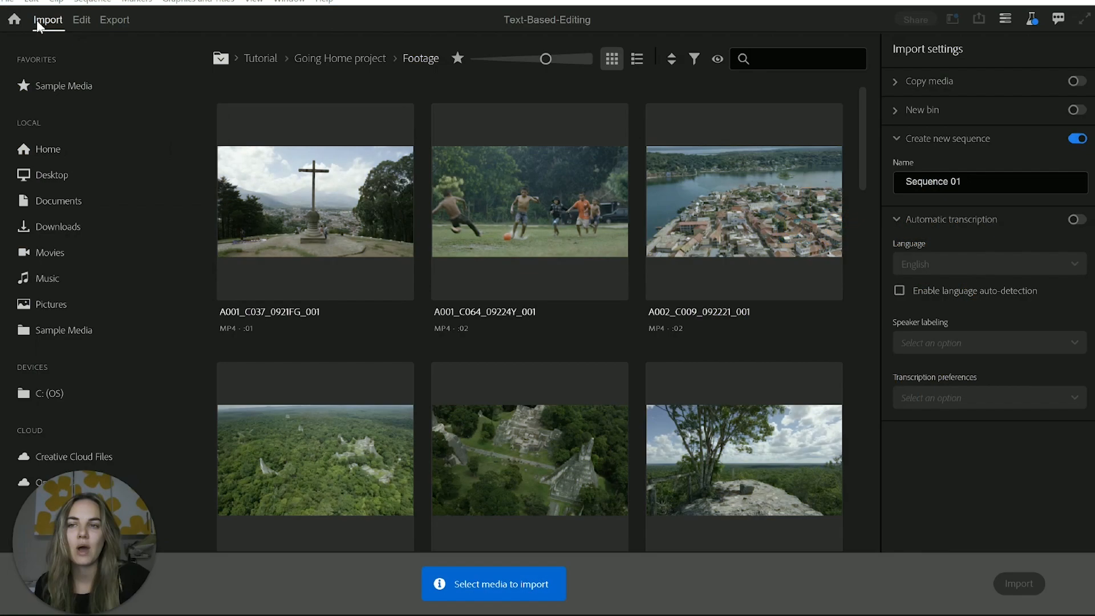
pyautogui.click(112, 188)
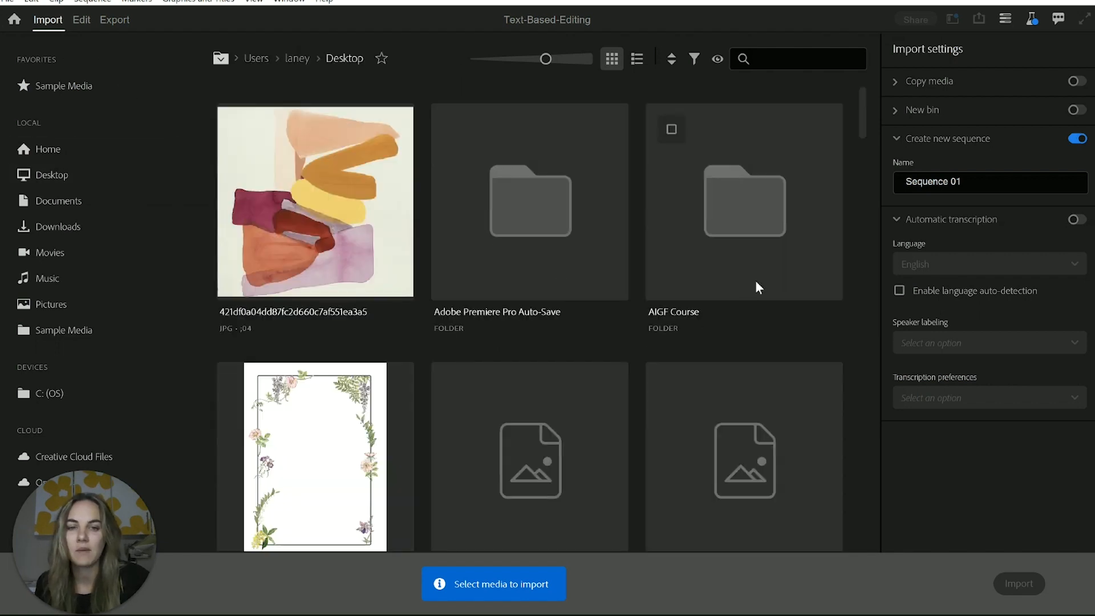
pyautogui.scroll(-1, 787, 273)
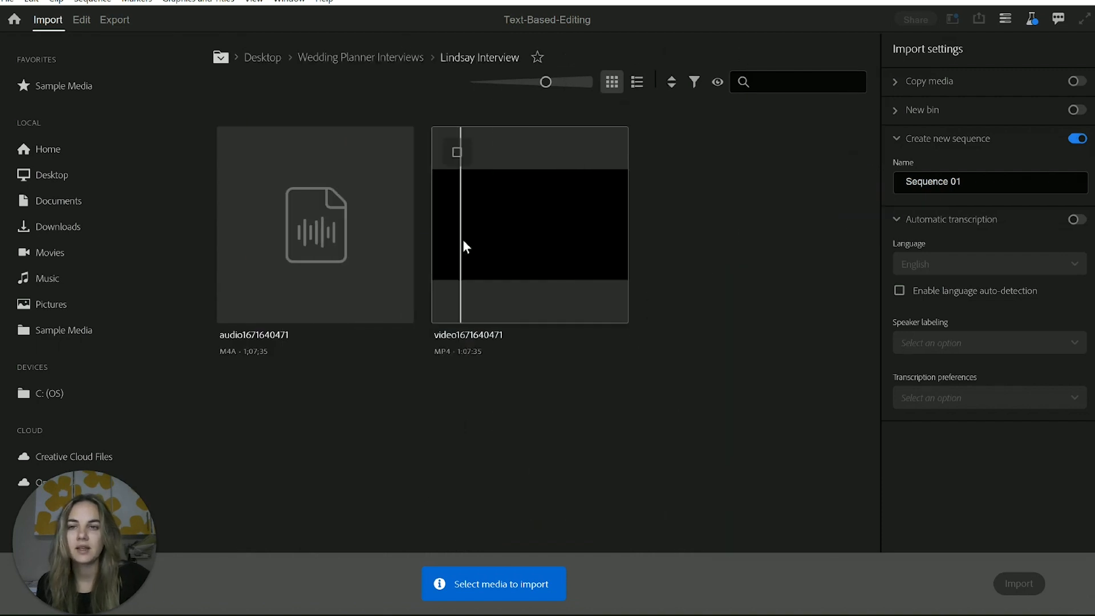
pyautogui.click(456, 153)
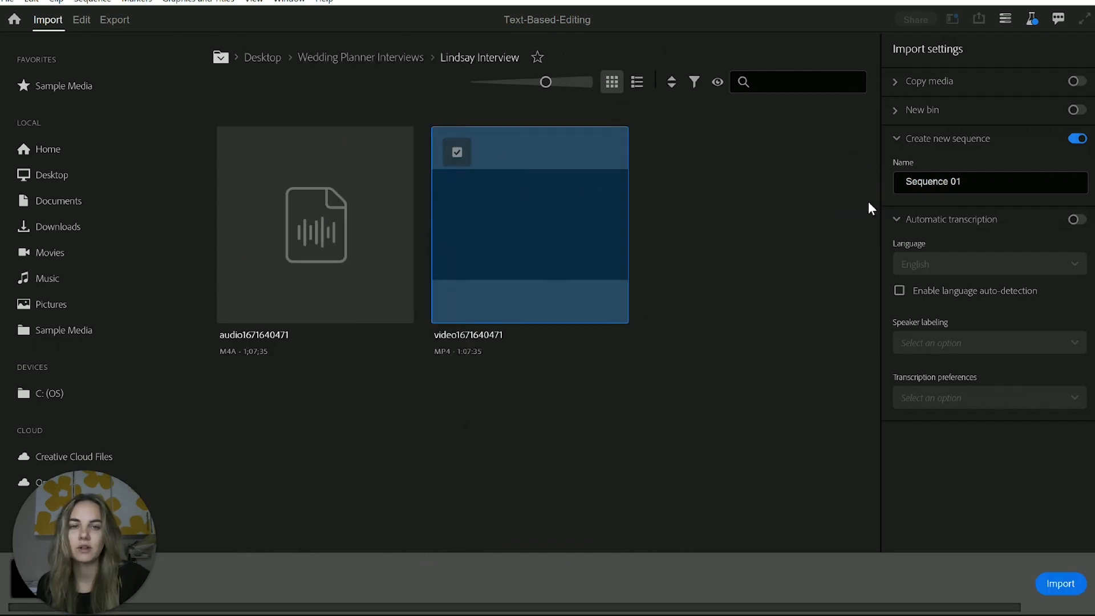
# Import the clip into a new sequence with automatic English transcription of all imported clips and separated speakers
pyautogui.click(1082, 227)
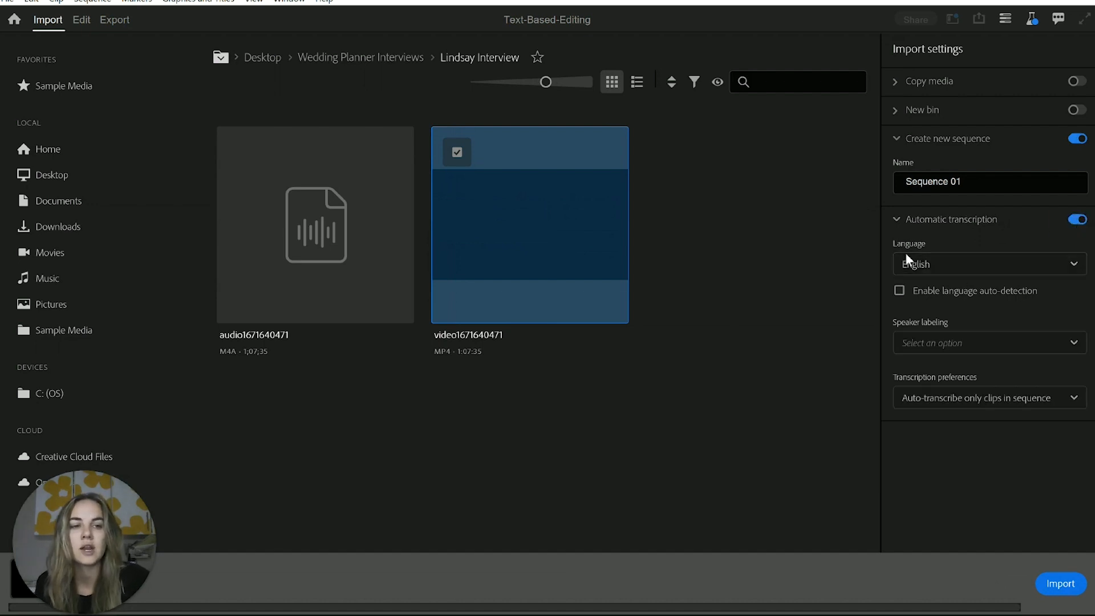
pyautogui.click(946, 345)
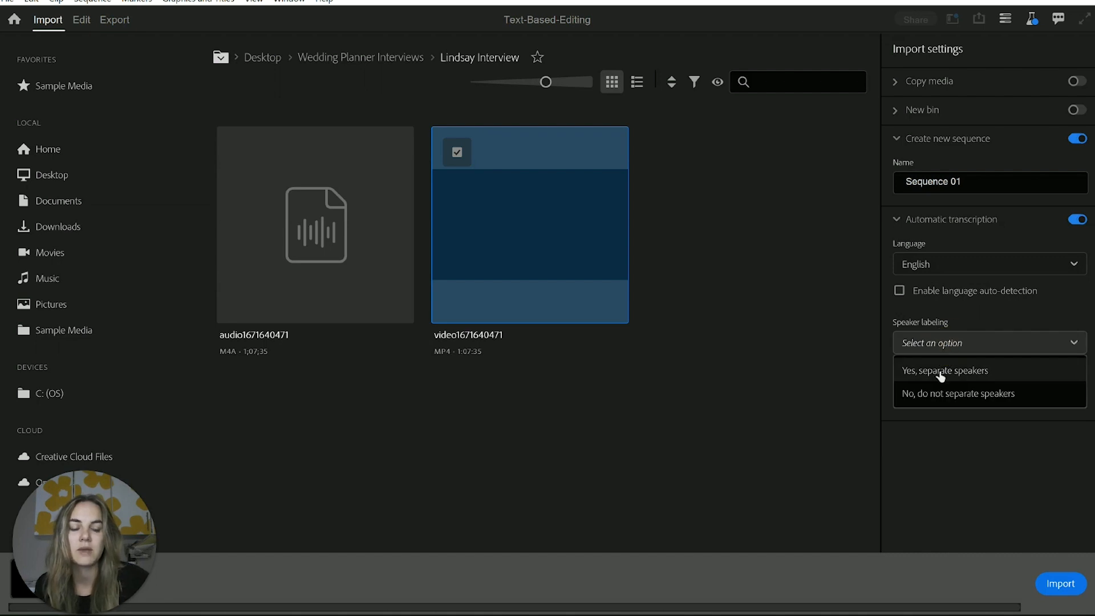
pyautogui.click(941, 375)
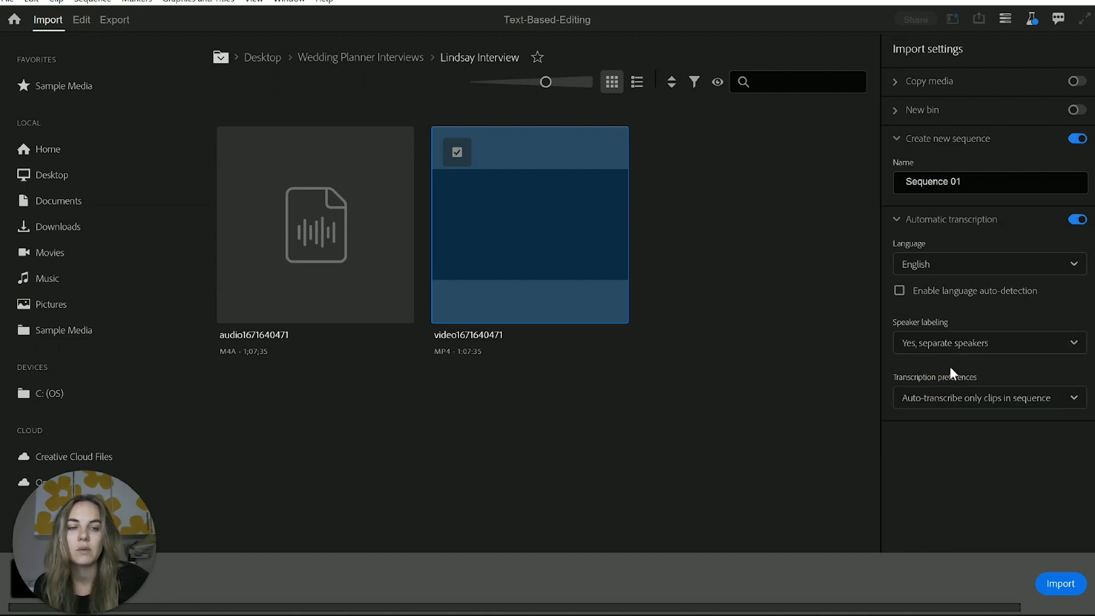
pyautogui.click(952, 399)
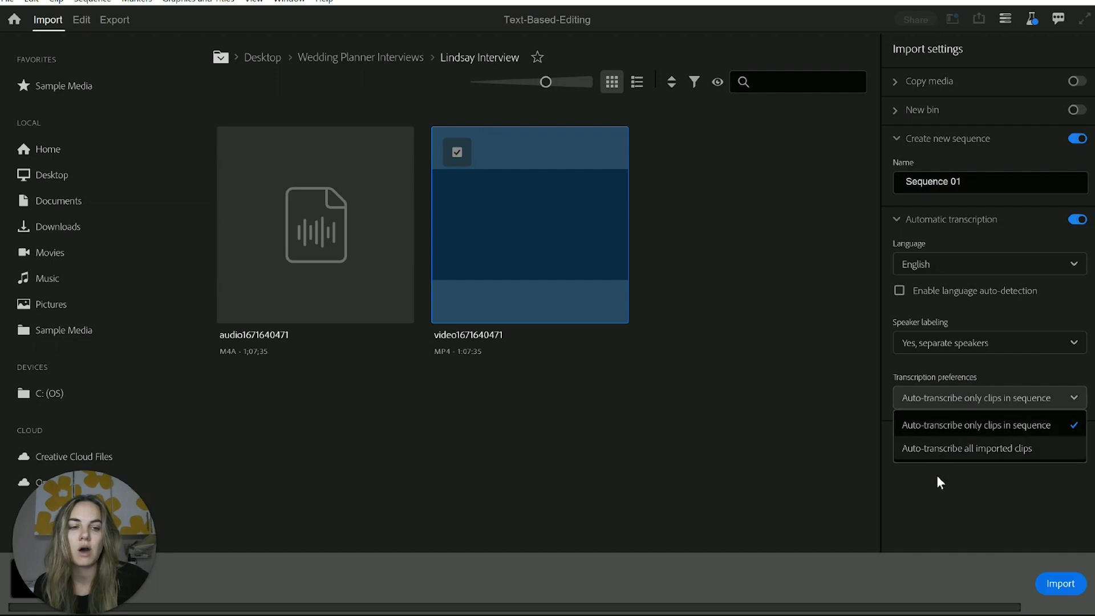
pyautogui.click(939, 451)
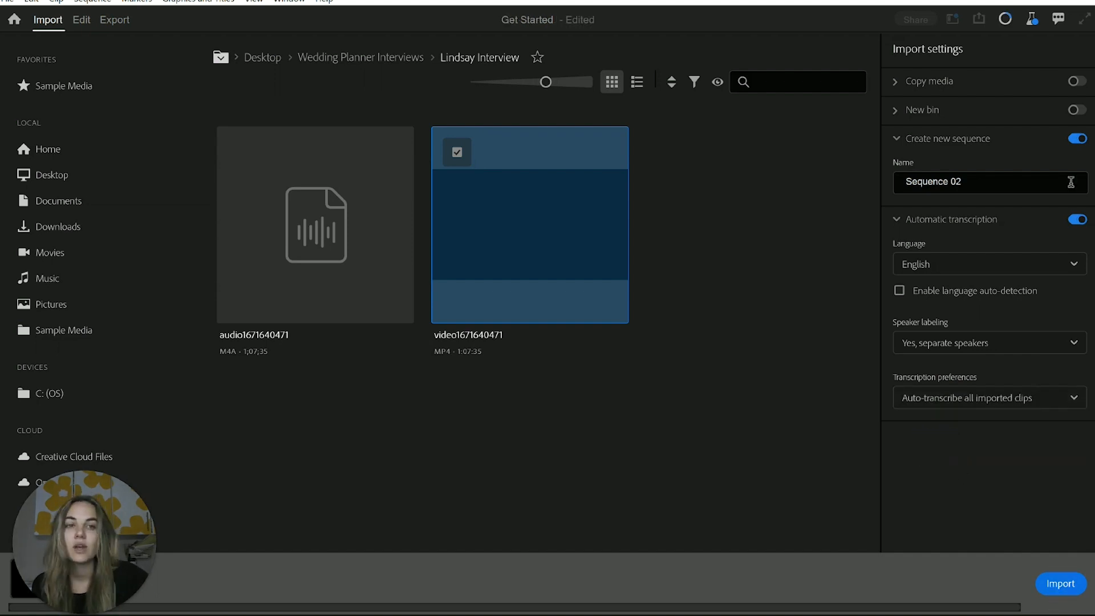
pyautogui.click(1062, 585)
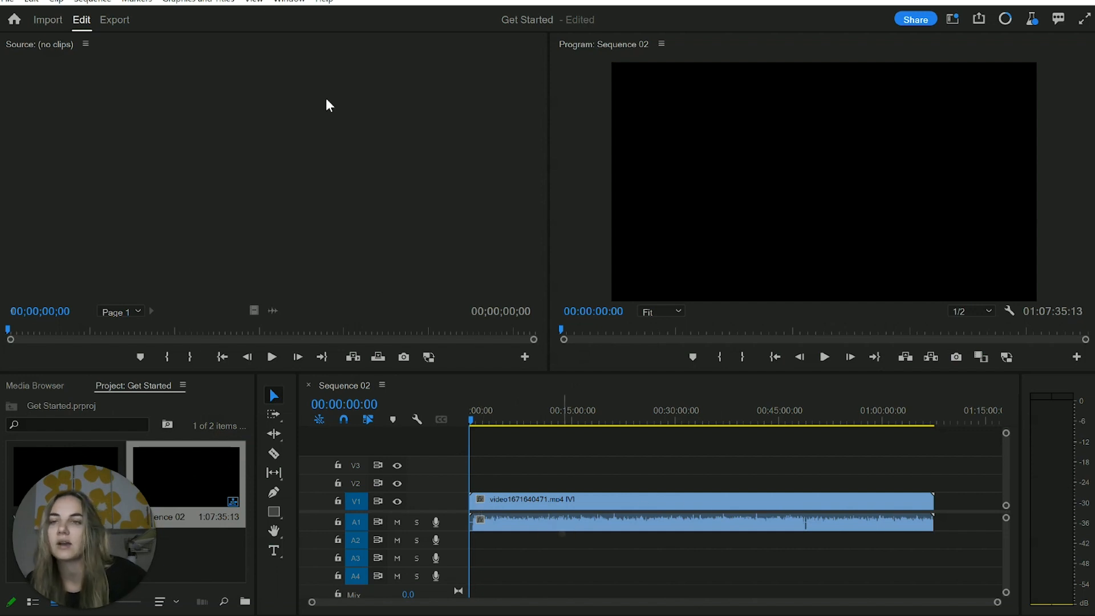
# Display the transcript of Sequence 02 in the Text panel
pyautogui.click(393, 407)
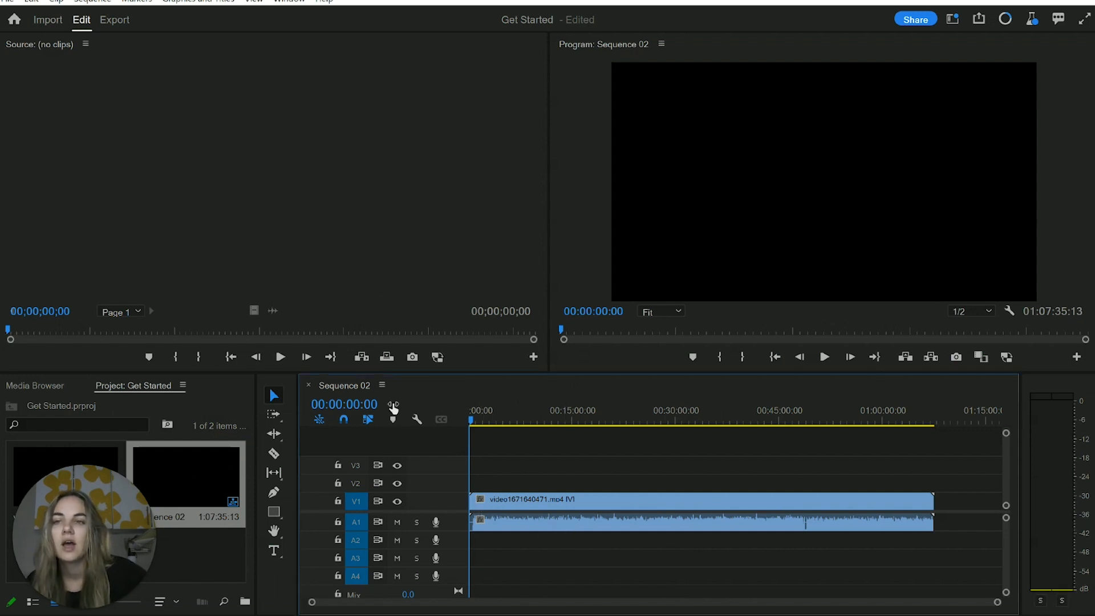
pyautogui.click(295, 5)
pyautogui.click(363, 515)
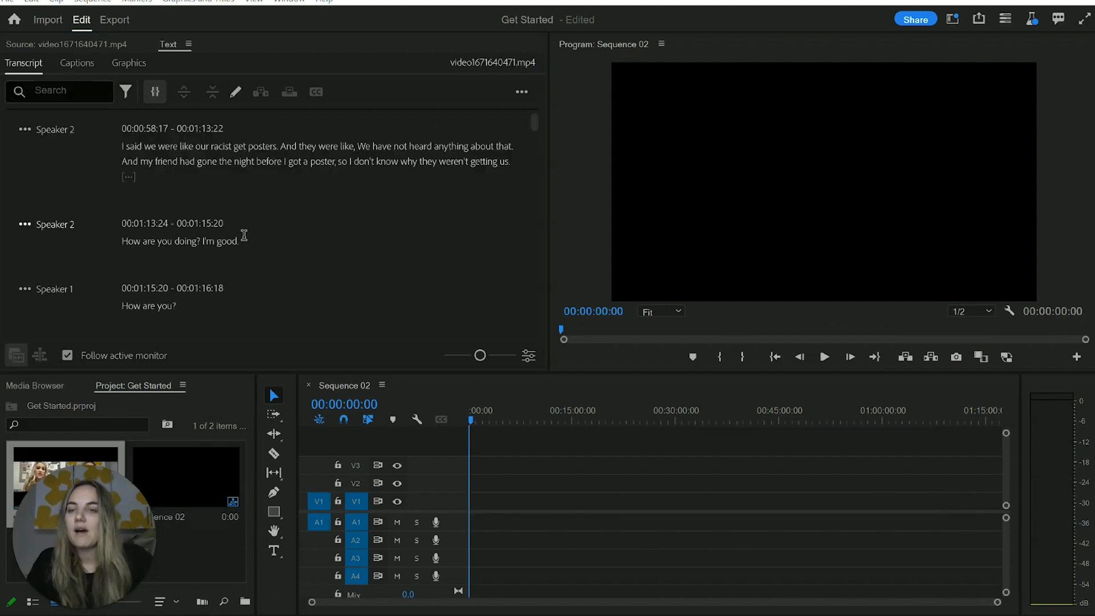
# Rename Speaker 1 to the interviewee's first name and Speaker 2 to the interviewer's first name in the transcript
pyautogui.scroll(-3, 281, 220)
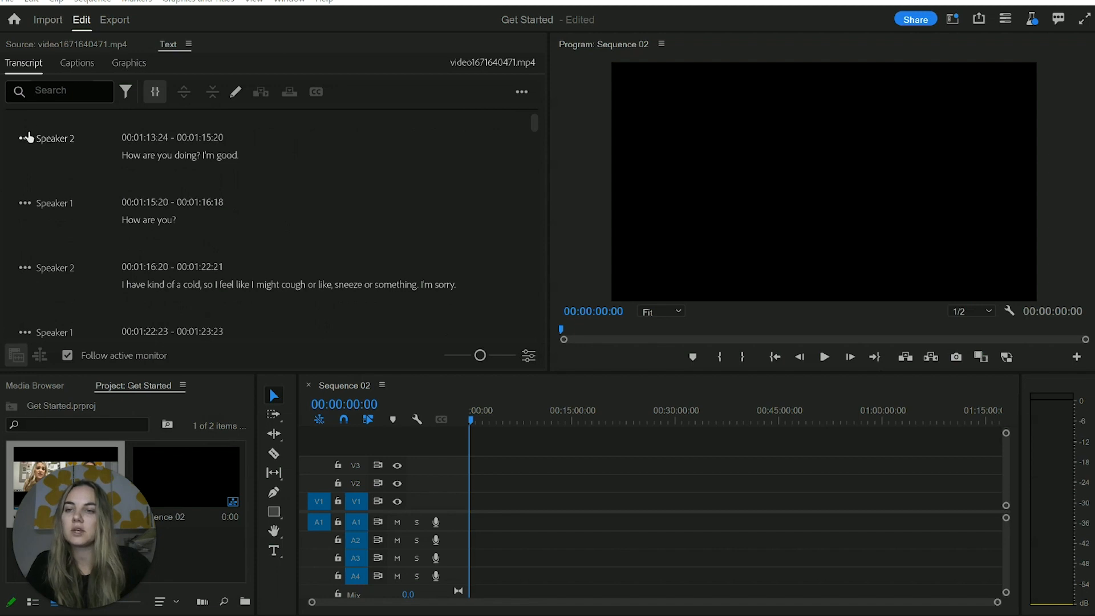
pyautogui.click(28, 141)
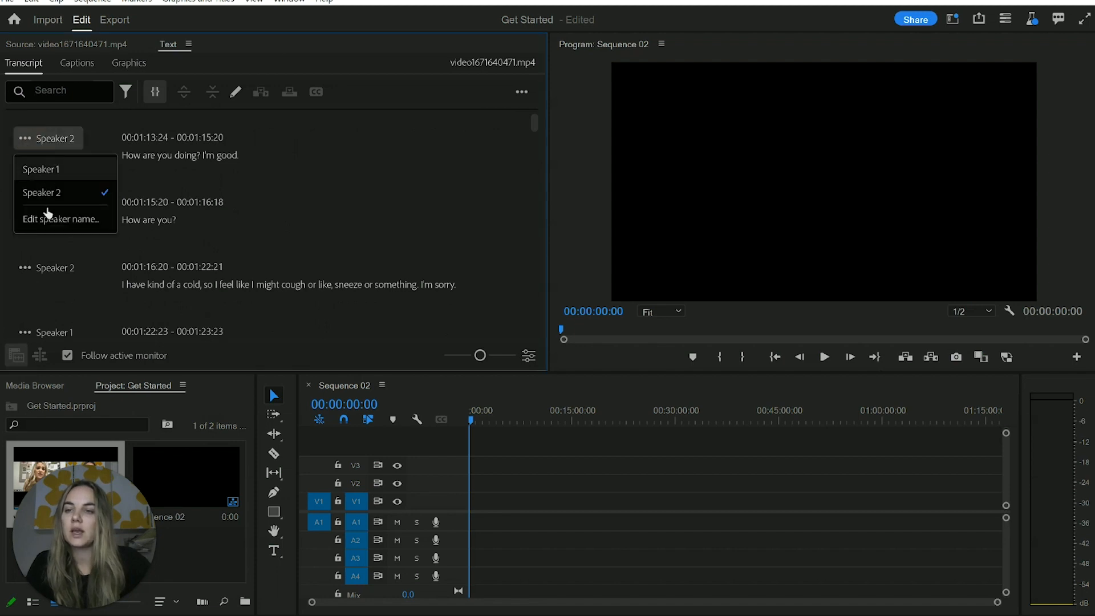
pyautogui.click(44, 215)
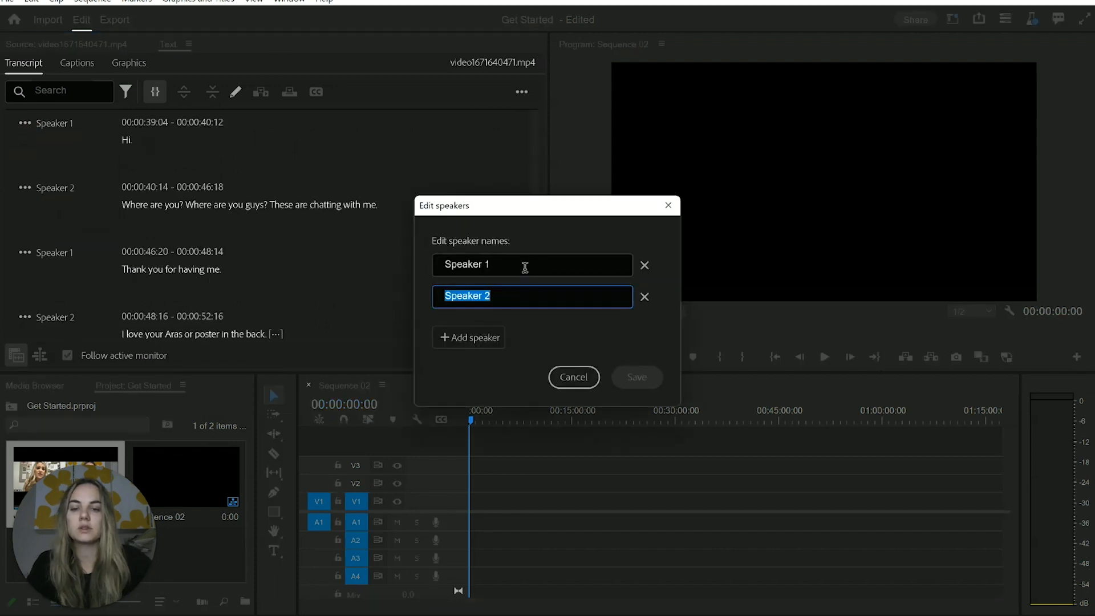
pyautogui.write('Laney')
pyautogui.moveTo(496, 264); pyautogui.dragTo(400, 265)
pyautogui.write('Lindsay')
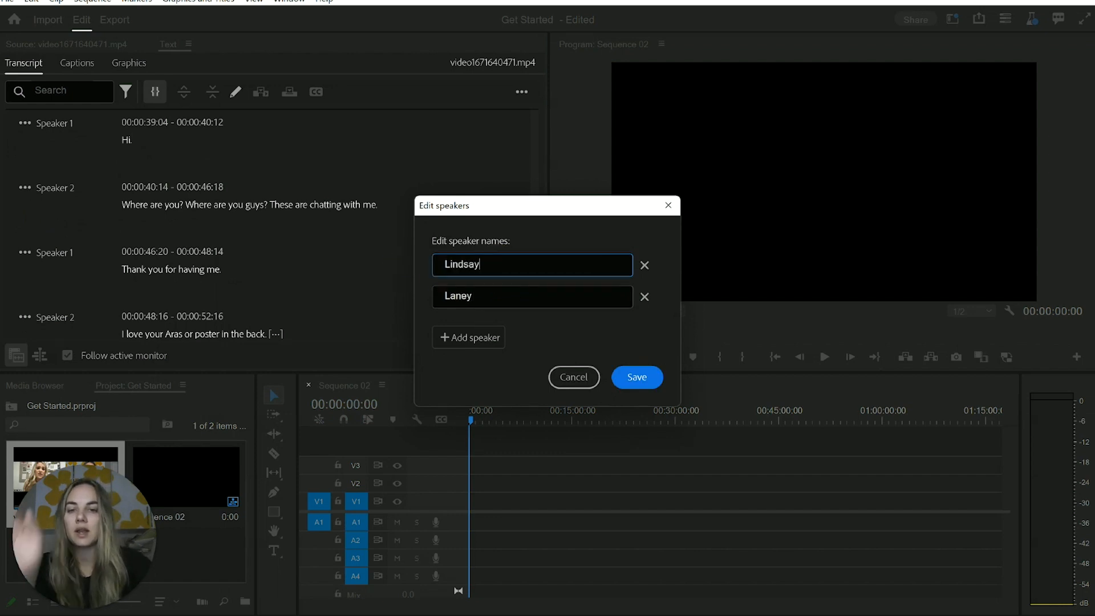
pyautogui.click(632, 377)
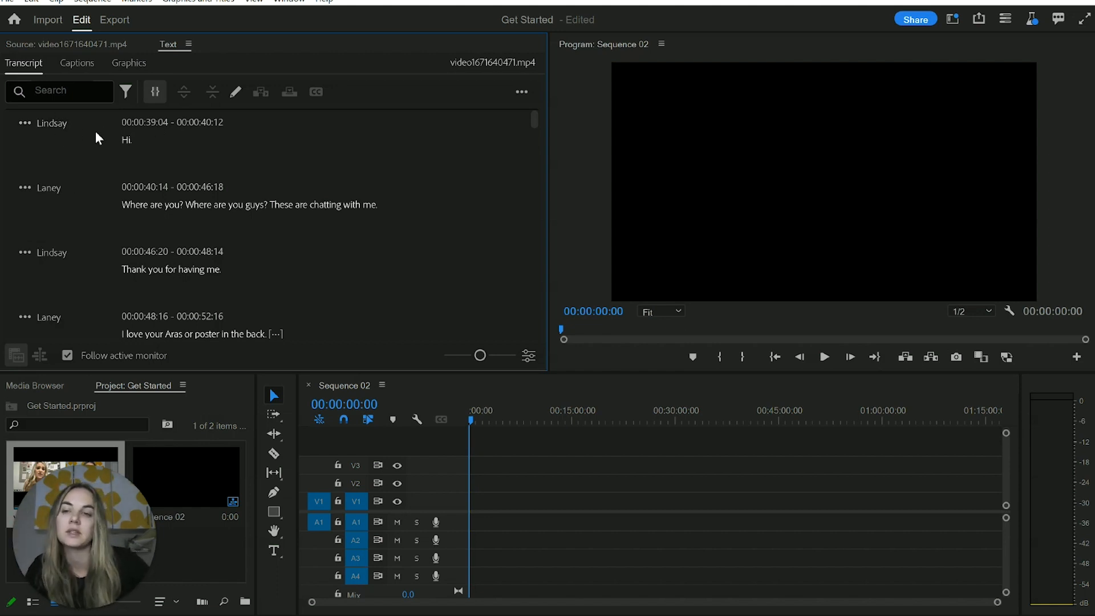
# Reassign the opening "Hi." line at 00:00:39:04 to the interviewer and review the speaker labels of the opening small talk
pyautogui.click(63, 127)
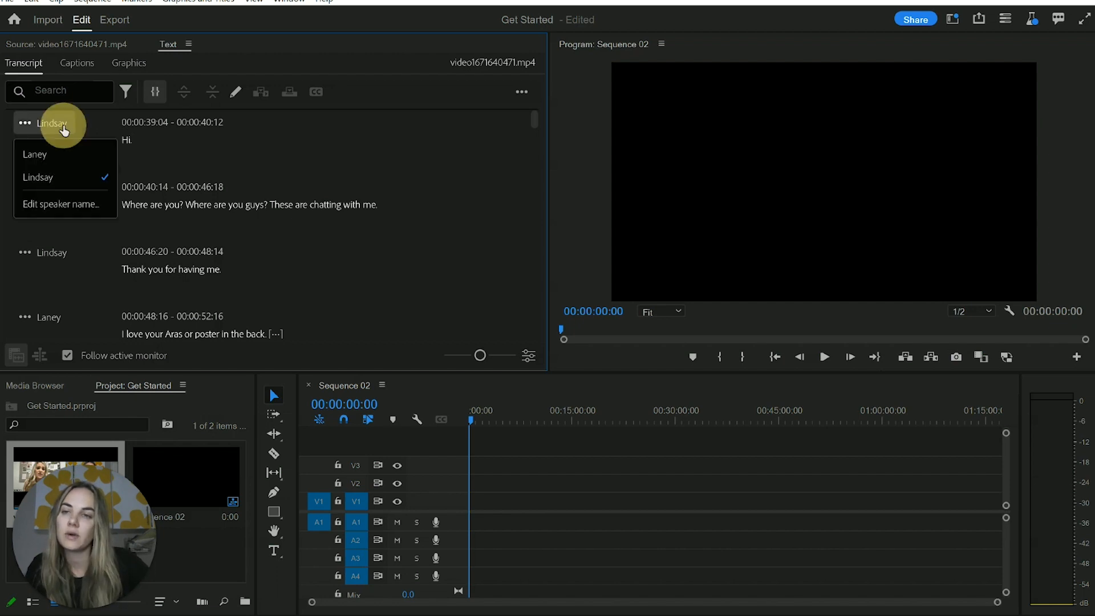
pyautogui.click(60, 158)
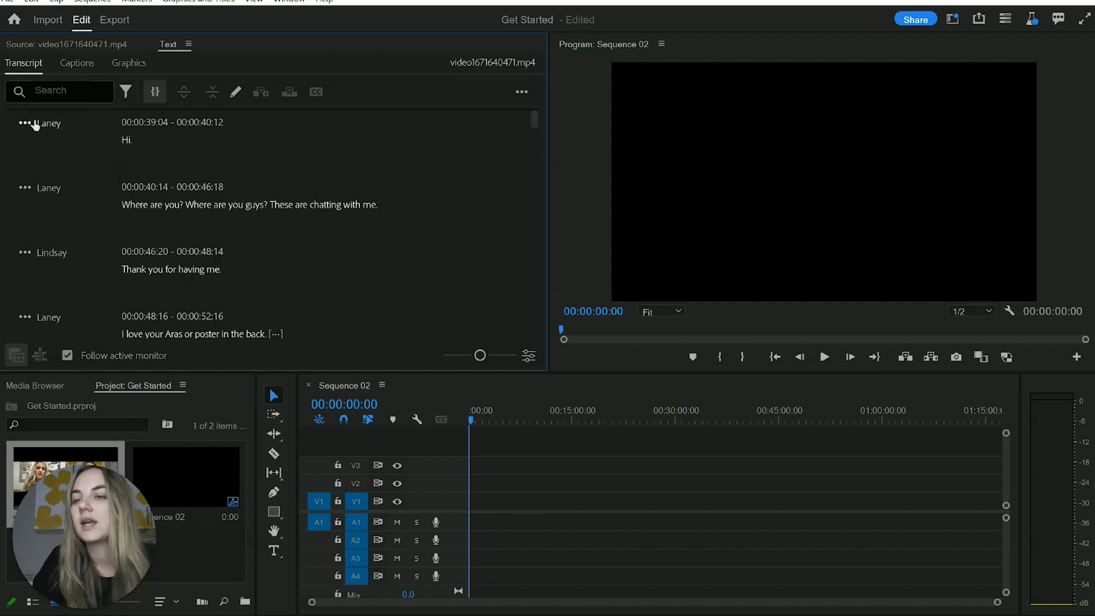
pyautogui.scroll(-5, 203, 170)
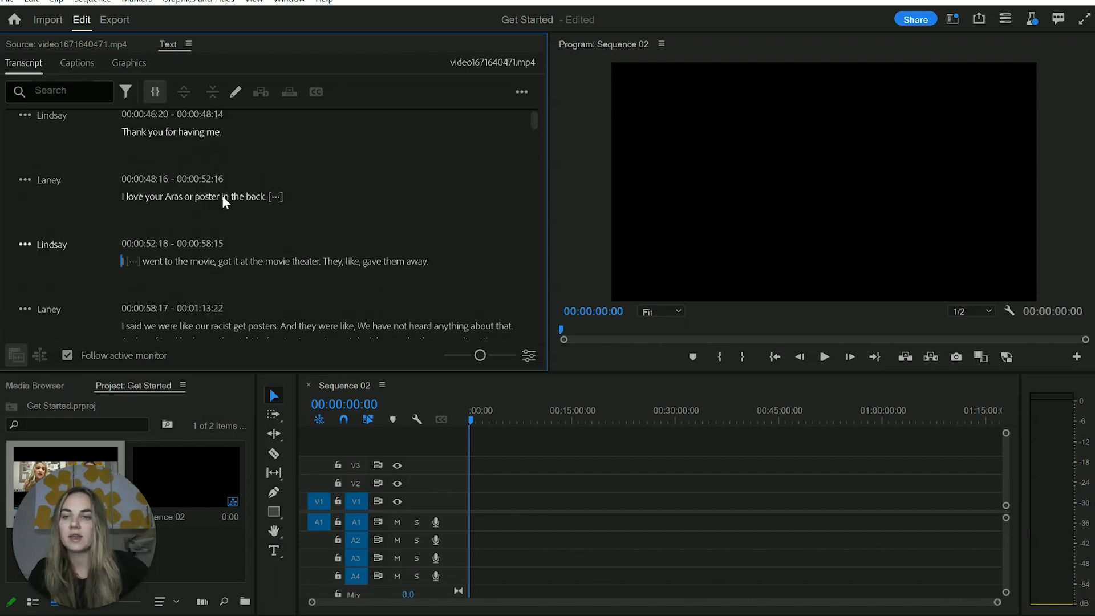
pyautogui.scroll(5, 221, 194)
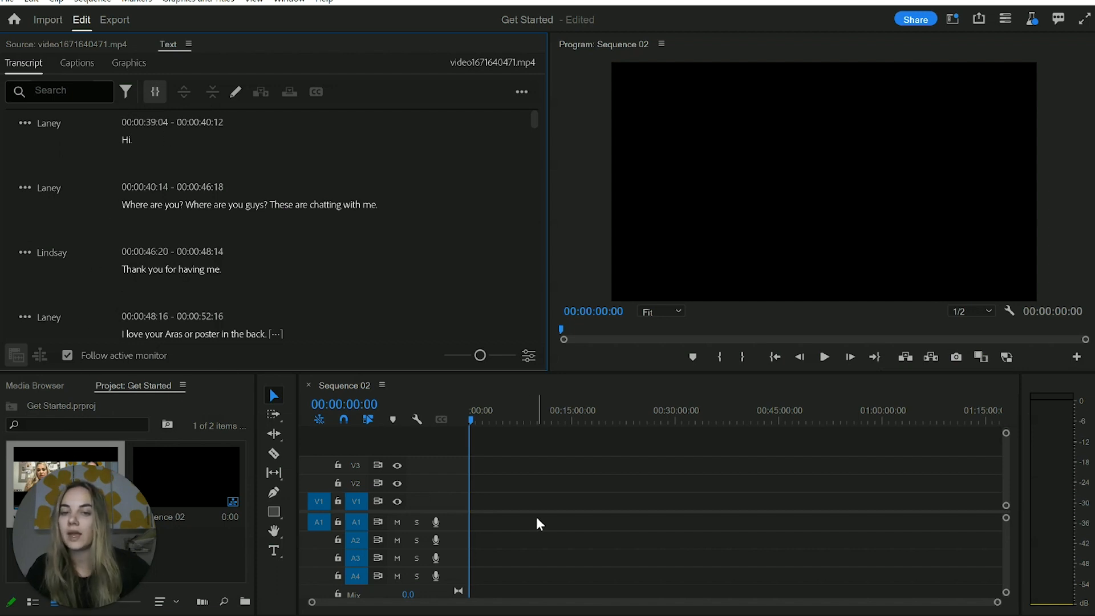
pyautogui.scroll(-5, 300, 250)
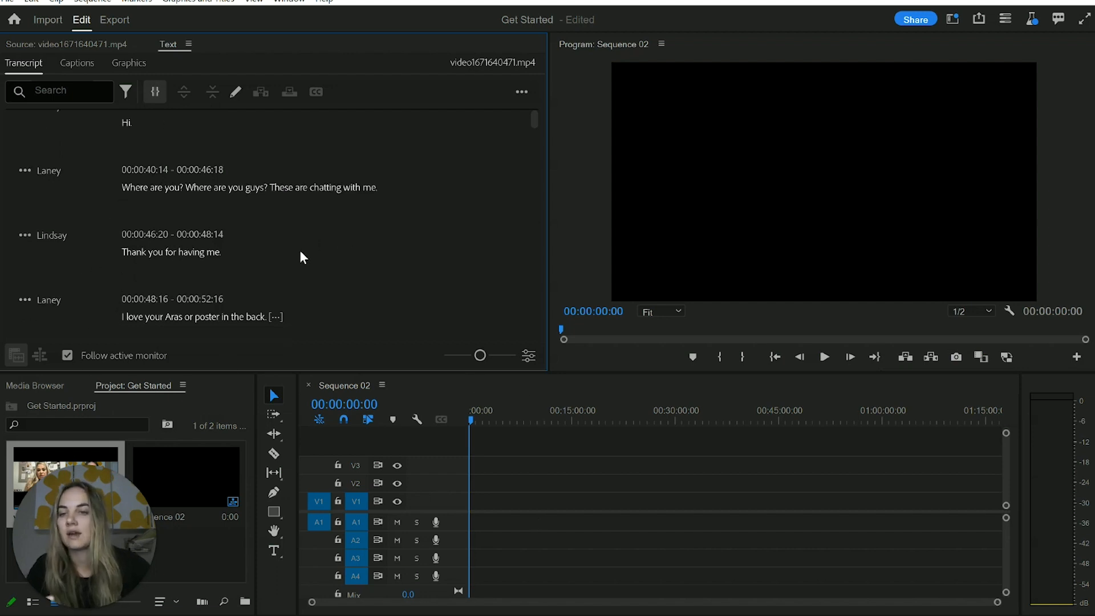
pyautogui.scroll(-4, 307, 249)
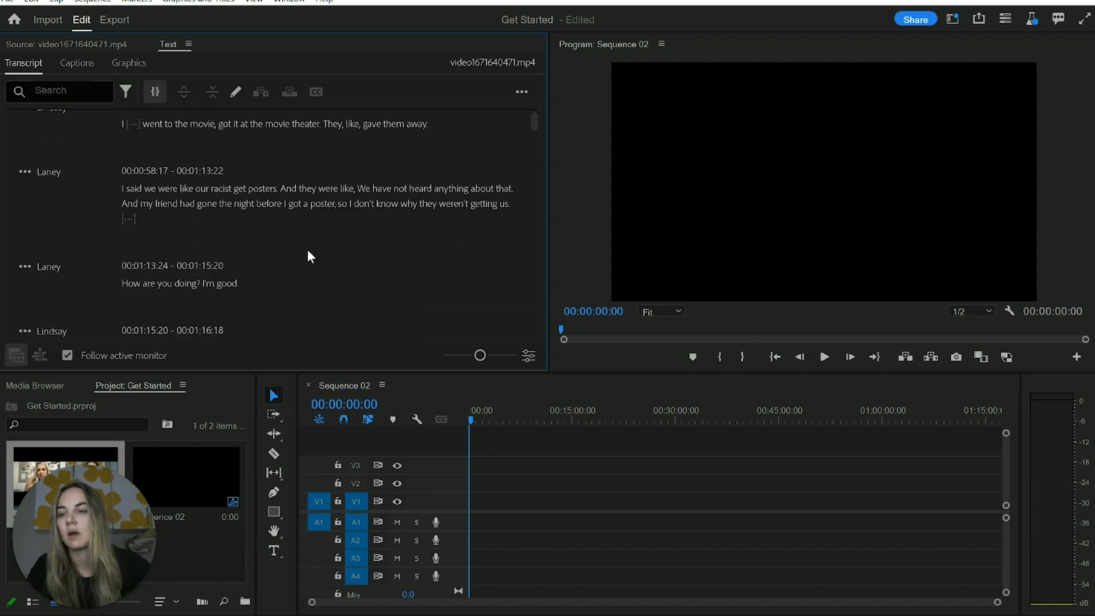
pyautogui.scroll(5, 317, 220)
pyautogui.scroll(4, 252, 228)
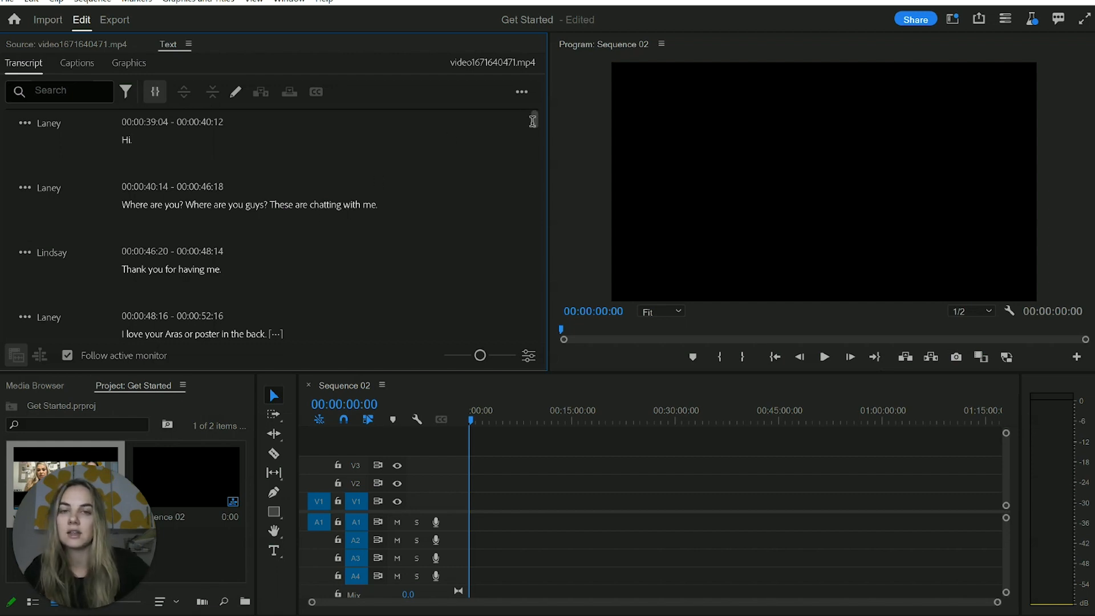
# Insert the transcript passage from "I'm here with" at 00:02:33:12 through the closing "Thank you." at 01:05:56:24 into Sequence 02
pyautogui.moveTo(536, 117); pyautogui.dragTo(536, 128)
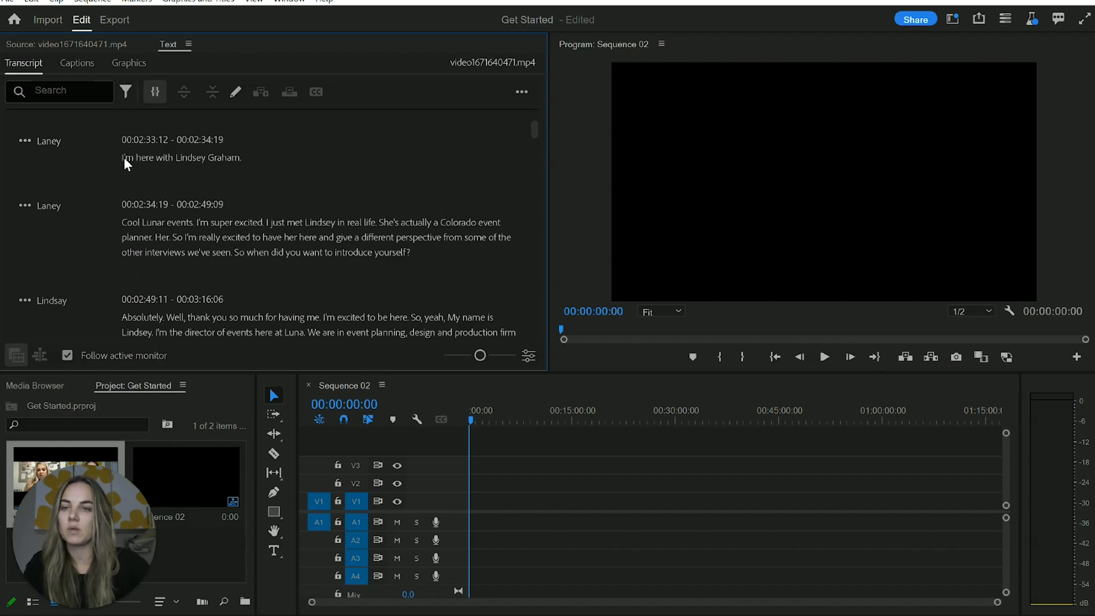
pyautogui.click(147, 168)
pyautogui.click(227, 189)
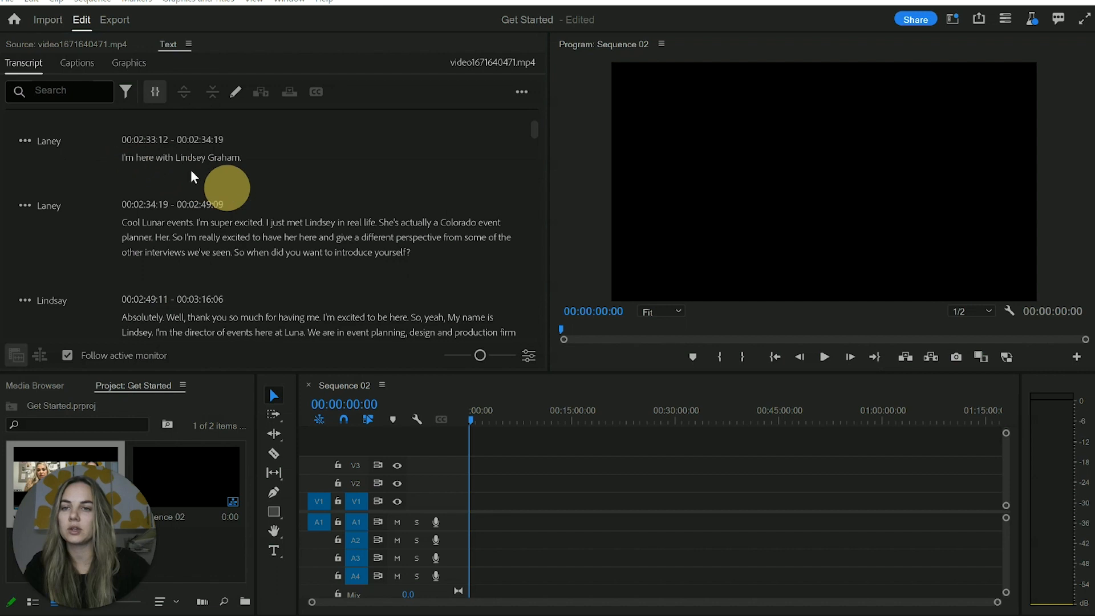
pyautogui.click(123, 157)
pyautogui.moveTo(123, 157); pyautogui.dragTo(276, 208)
pyautogui.scroll(-1, 334, 282)
pyautogui.scroll(-8, 334, 280)
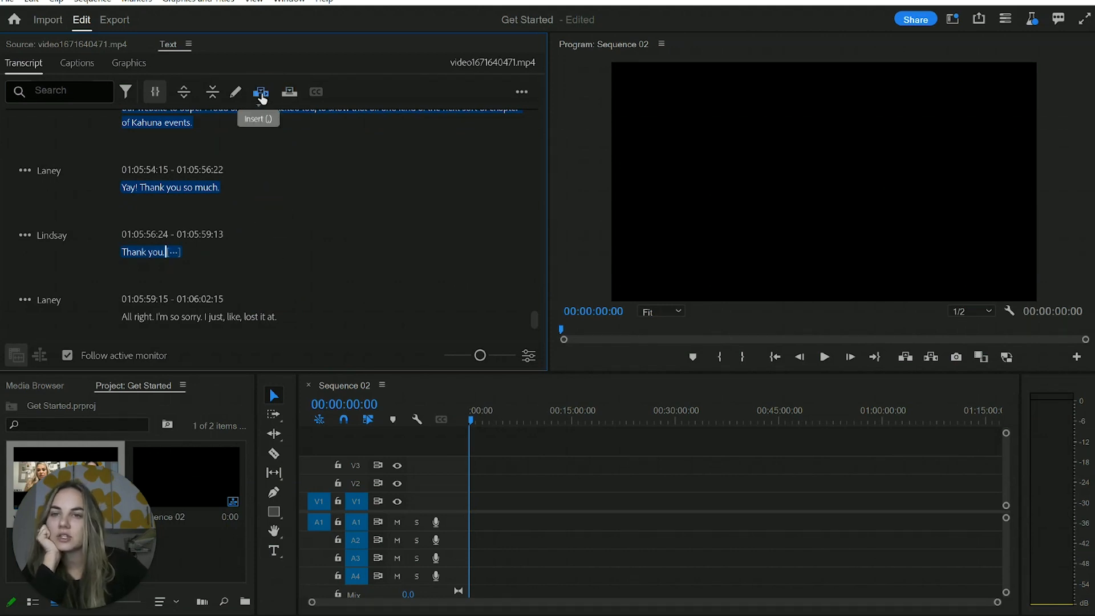
pyautogui.click(262, 93)
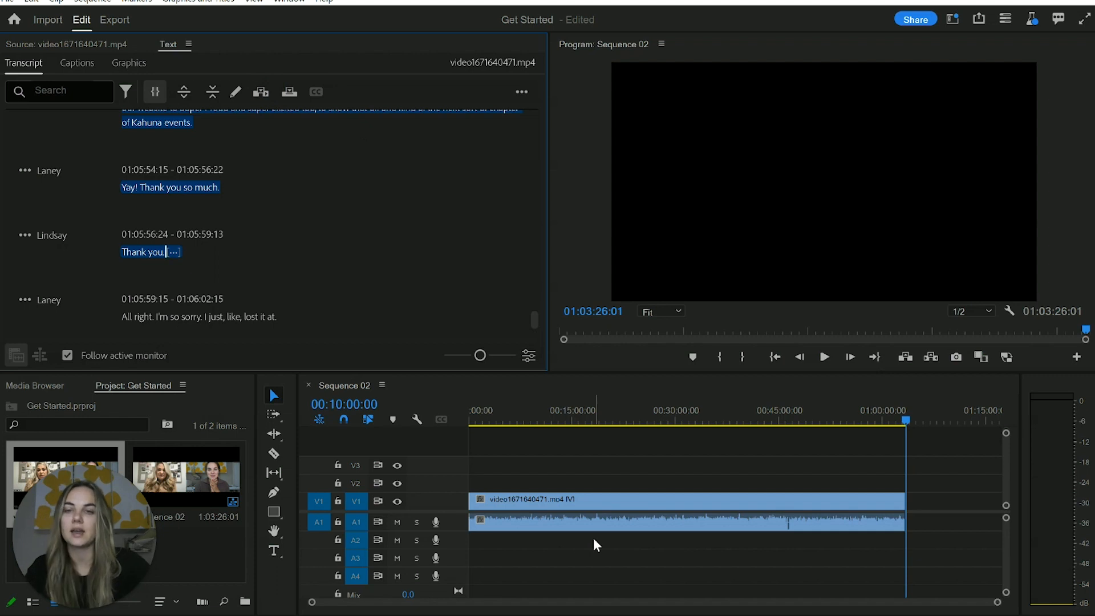
# Select the inserted interview clip in Sequence 02 and view the end of the sequence's transcript
pyautogui.click(565, 472)
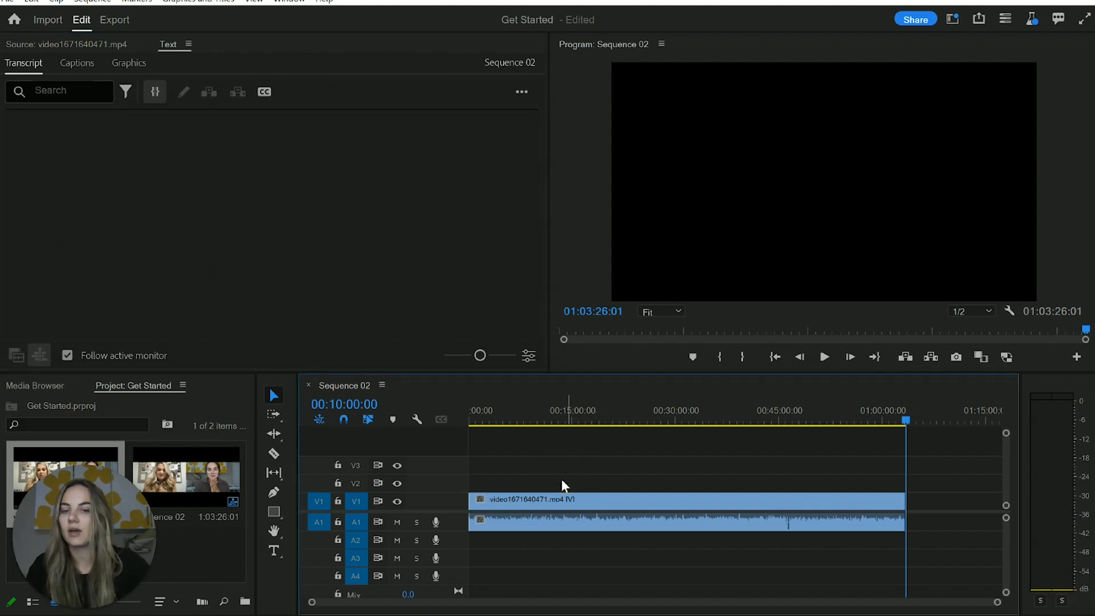
pyautogui.click(629, 519)
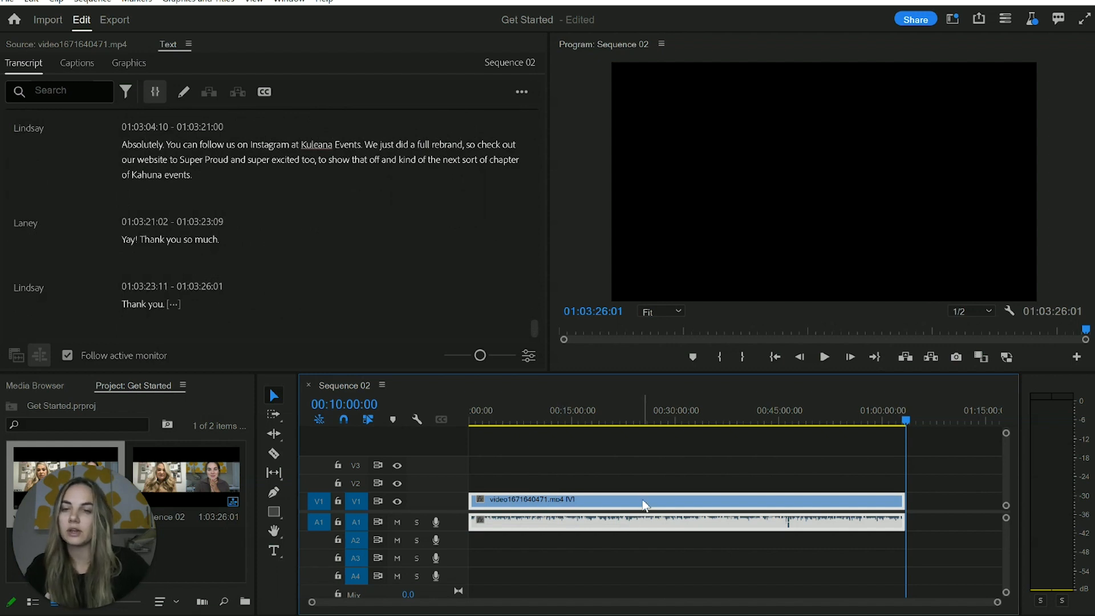
pyautogui.scroll(3, 19, 129)
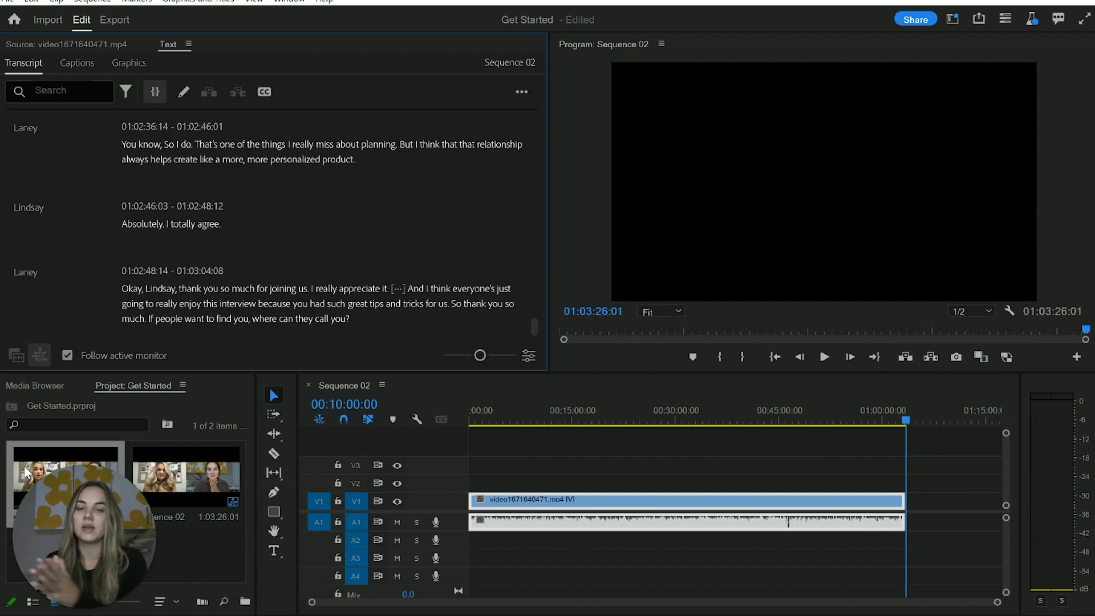
pyautogui.click(659, 513)
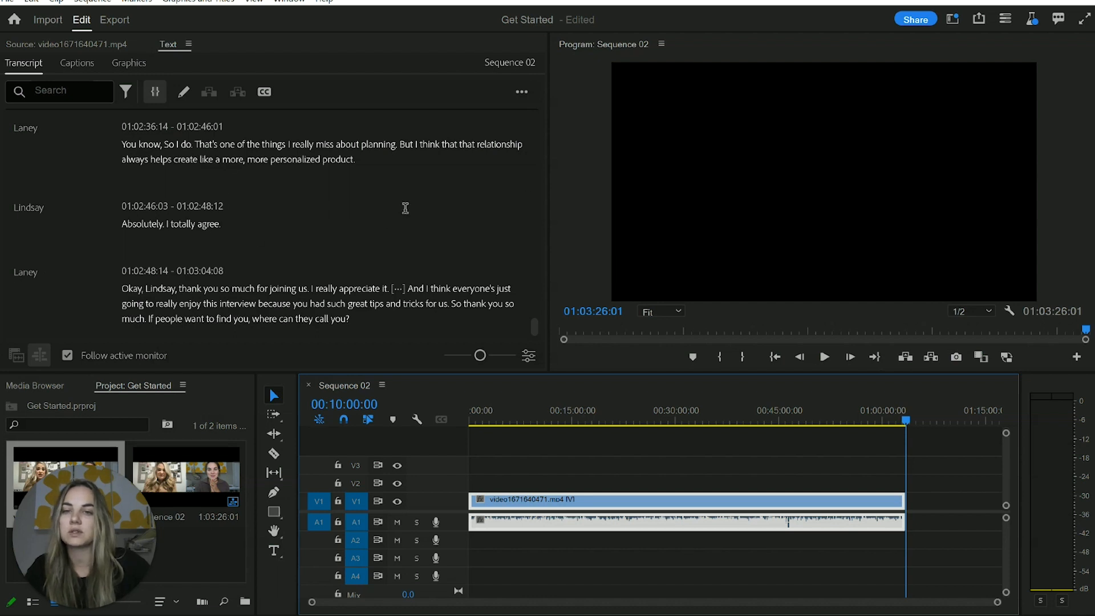
# Jump the playhead to "you are" after "by the end of the wedding" in the sequence transcript, and review earlier passages
pyautogui.scroll(-1, 370, 226)
pyautogui.scroll(-4, 370, 224)
pyautogui.scroll(8, 408, 229)
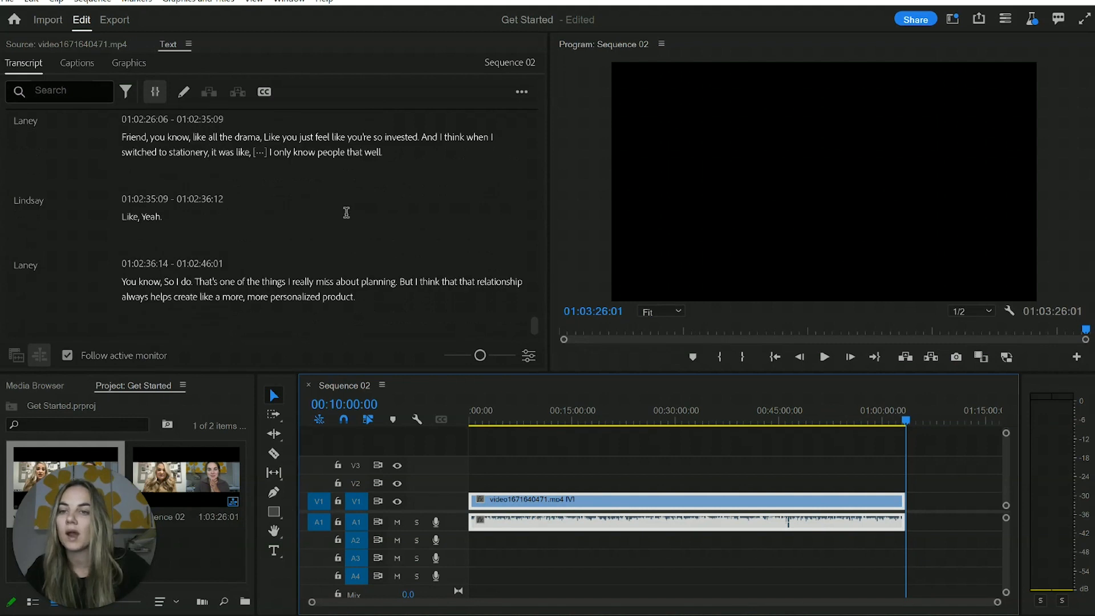
pyautogui.scroll(3, 347, 217)
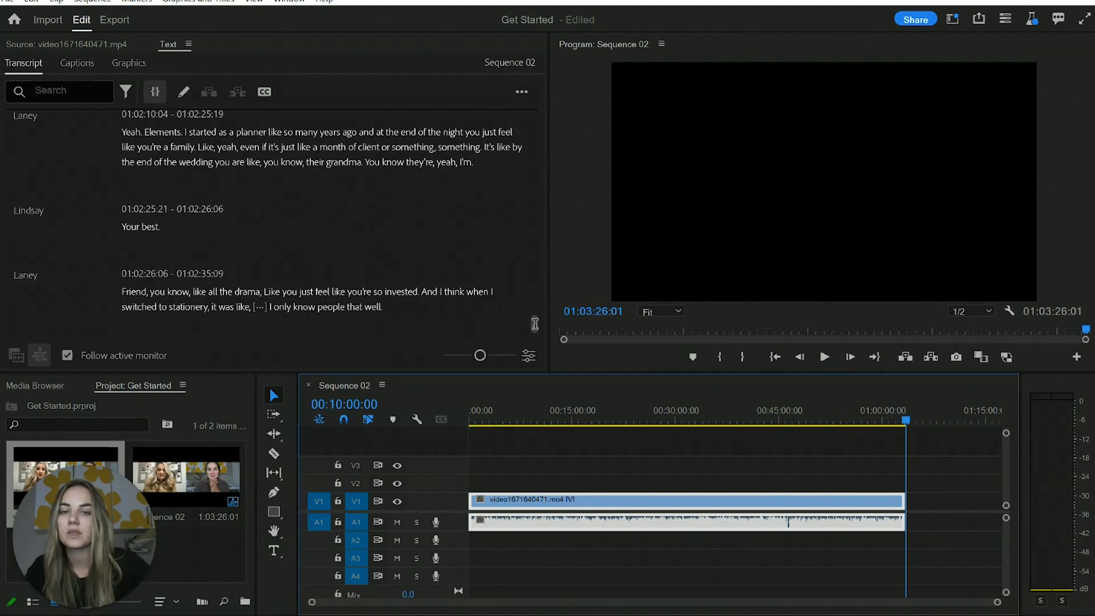
pyautogui.click(231, 164)
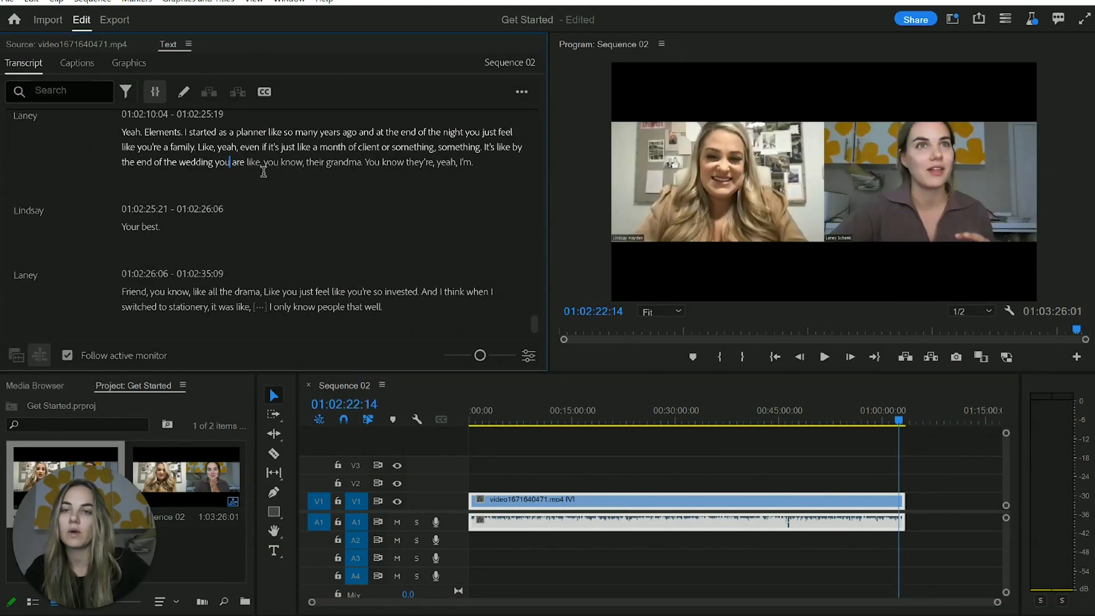
pyautogui.moveTo(536, 326); pyautogui.dragTo(533, 306)
pyautogui.scroll(2, 317, 208)
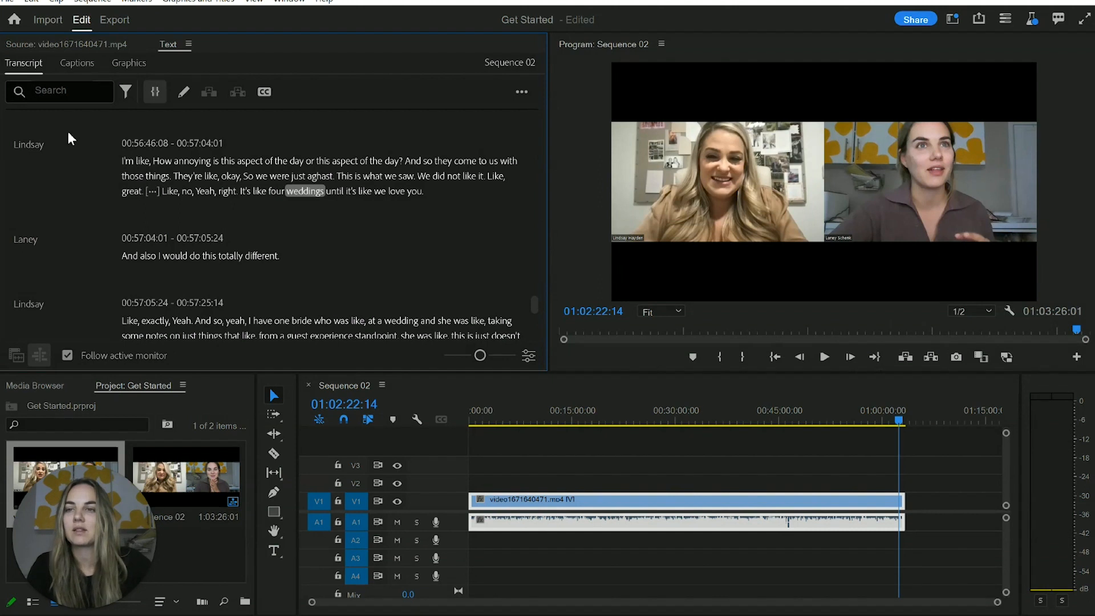
# Search the sequence transcript for "sorry", go to the second match, and review the passage around it
pyautogui.click(57, 92)
pyautogui.write('sorry')
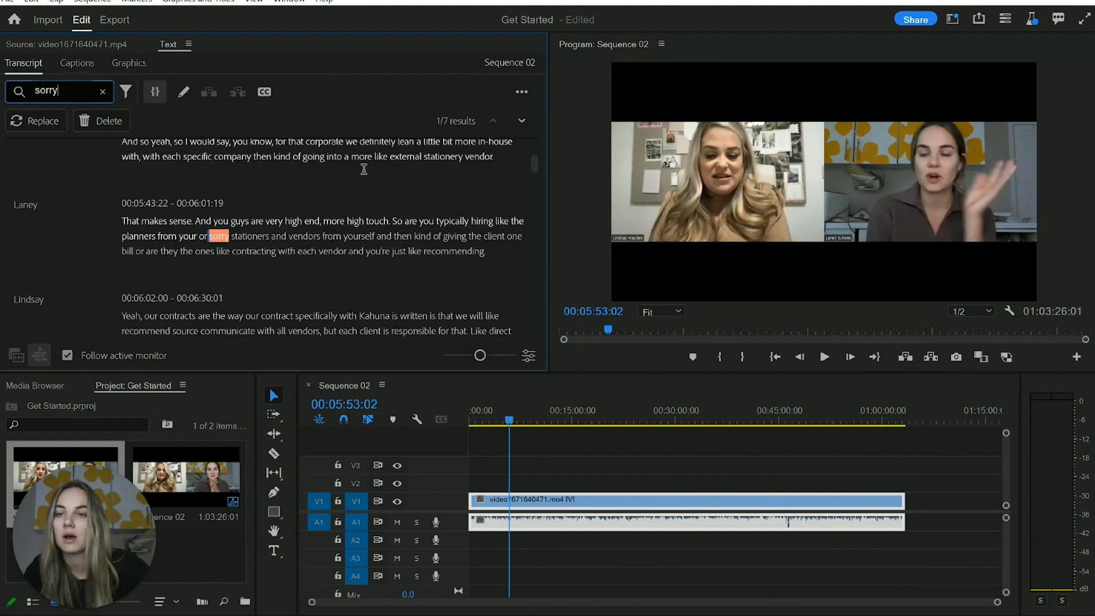
pyautogui.scroll(-2, 392, 215)
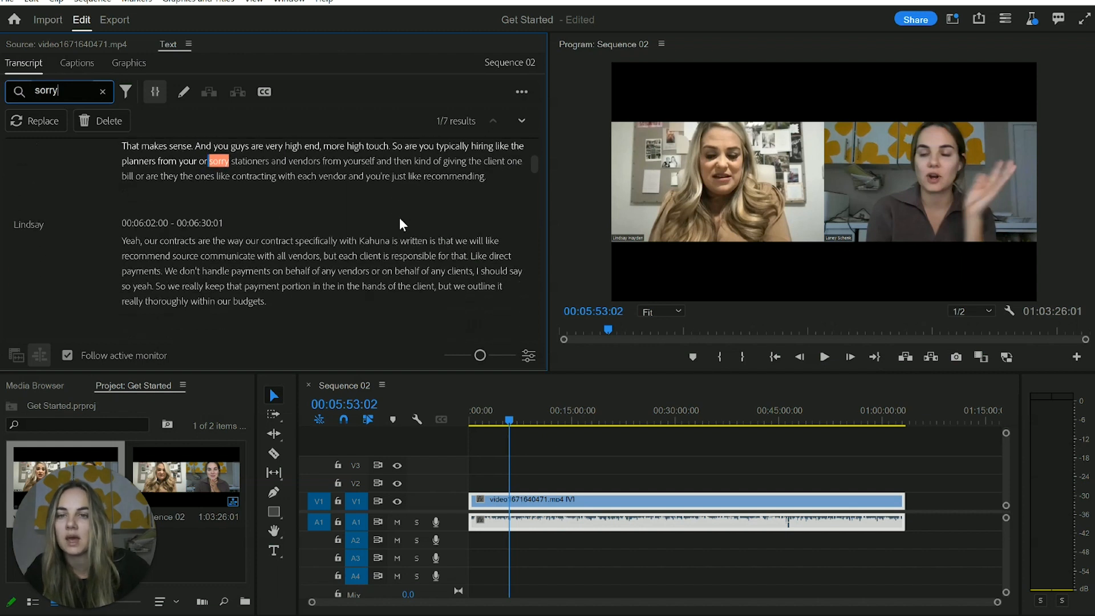
pyautogui.click(522, 122)
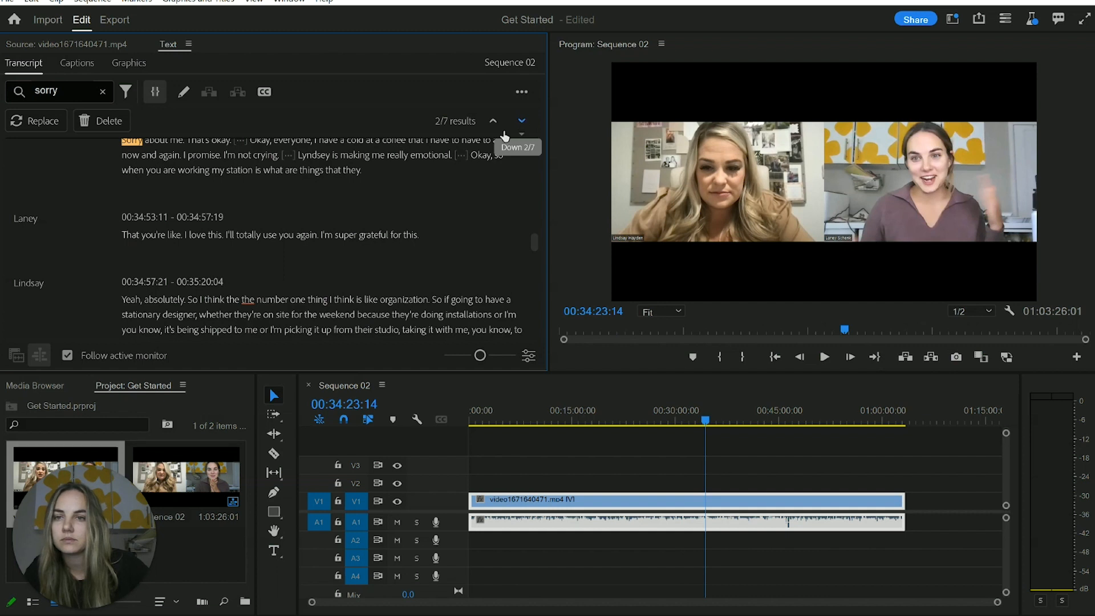
pyautogui.scroll(2, 331, 251)
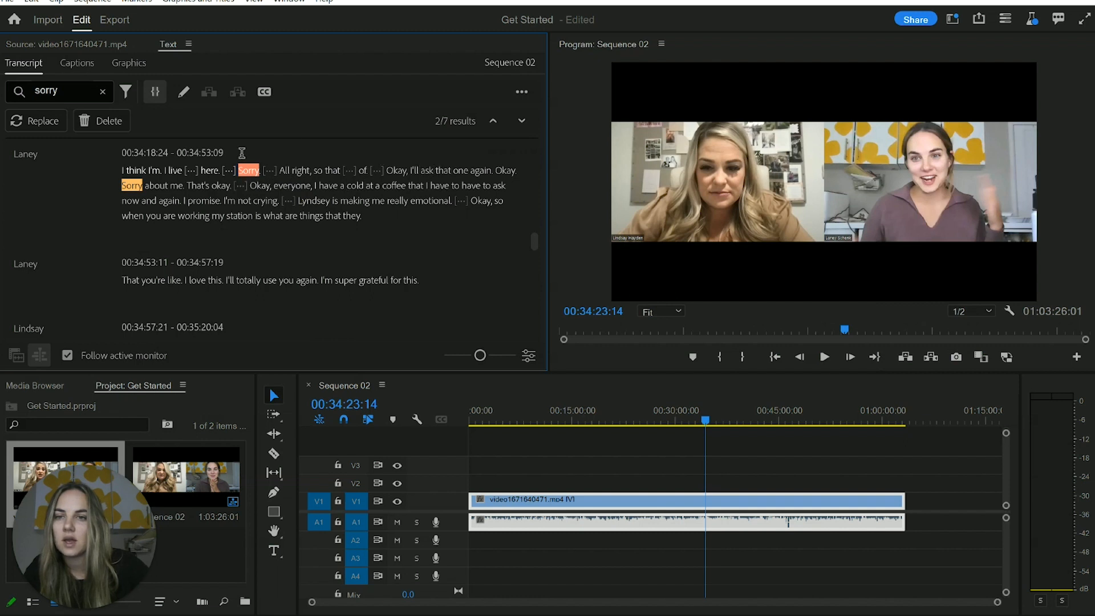
pyautogui.click(248, 183)
pyautogui.scroll(3, 357, 222)
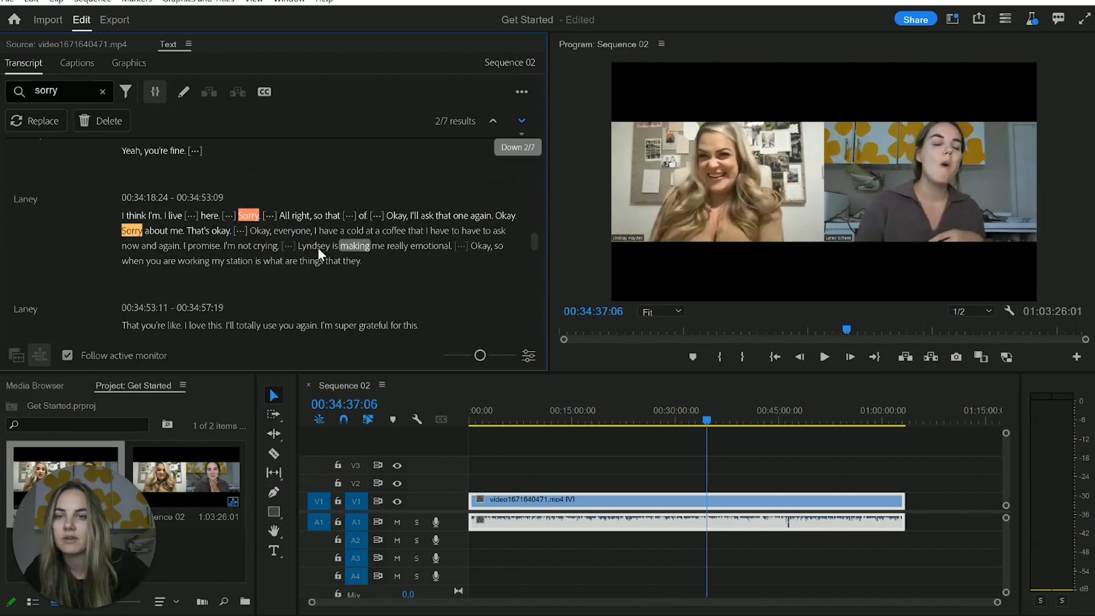
pyautogui.scroll(-2, 285, 222)
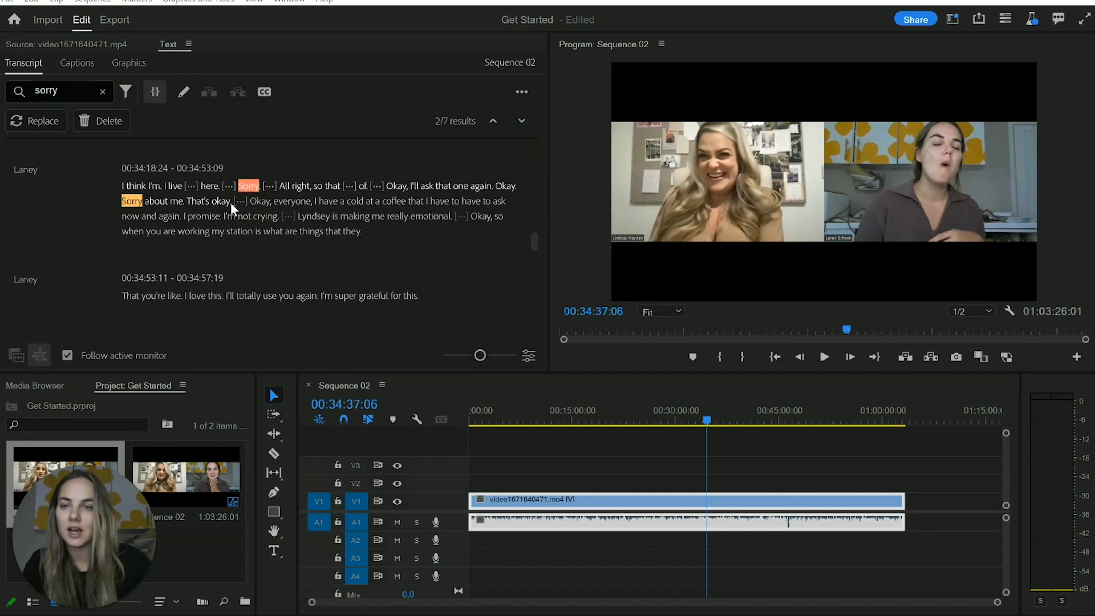
# Ripple-delete the passage from "I think I'm. I live" at 00:34:18:24 through "Sorry about me. That's okay." and its following pause
pyautogui.click(232, 202)
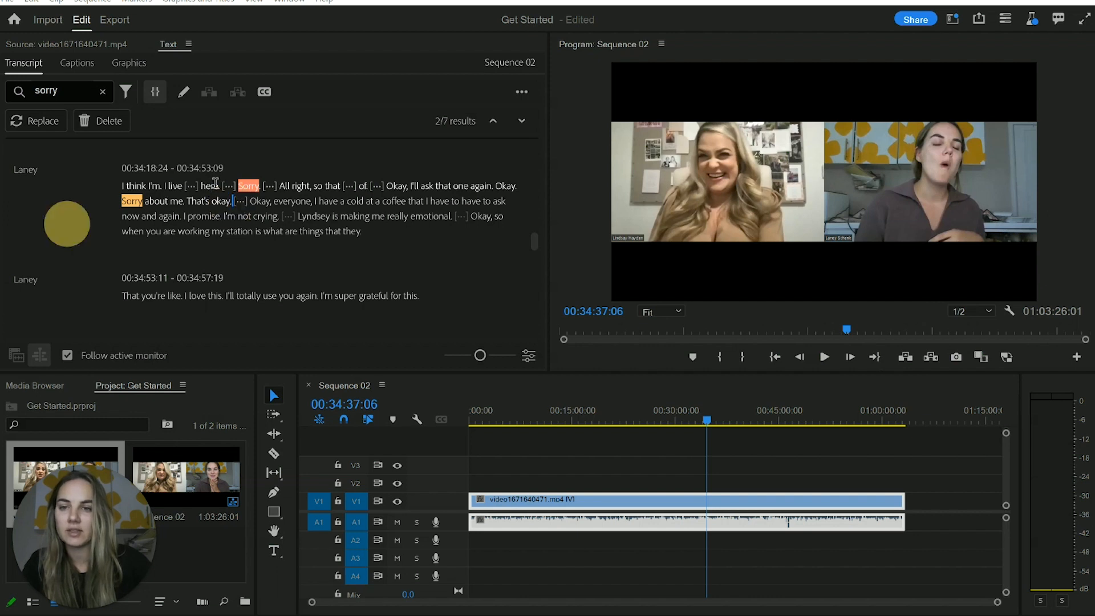
pyautogui.moveTo(244, 201); pyautogui.dragTo(110, 190)
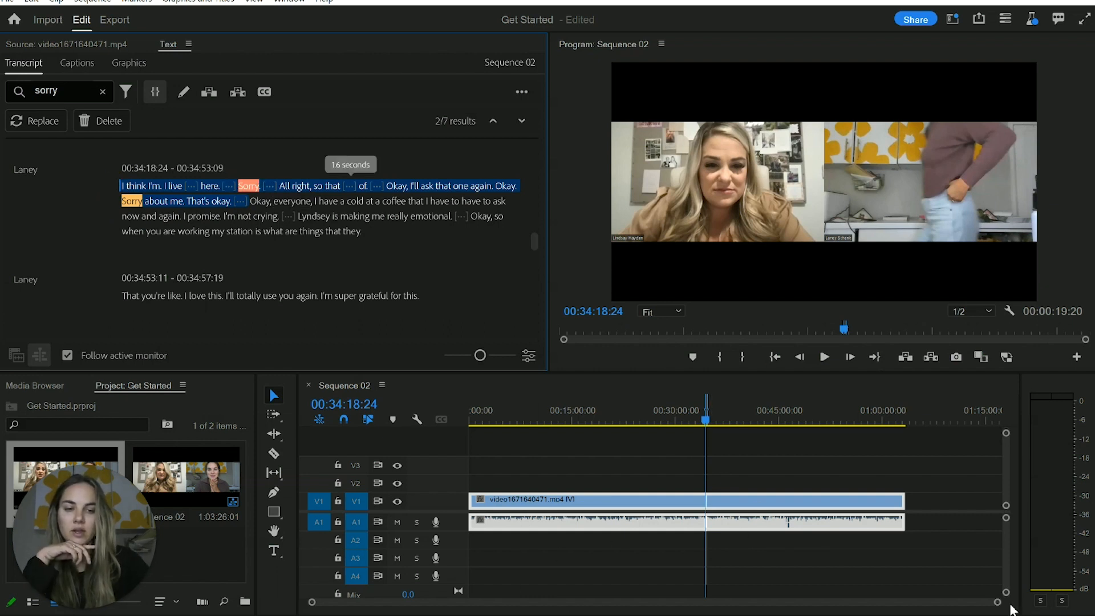
pyautogui.moveTo(998, 602); pyautogui.dragTo(767, 600)
pyautogui.click(753, 465)
pyautogui.rightClick(318, 230)
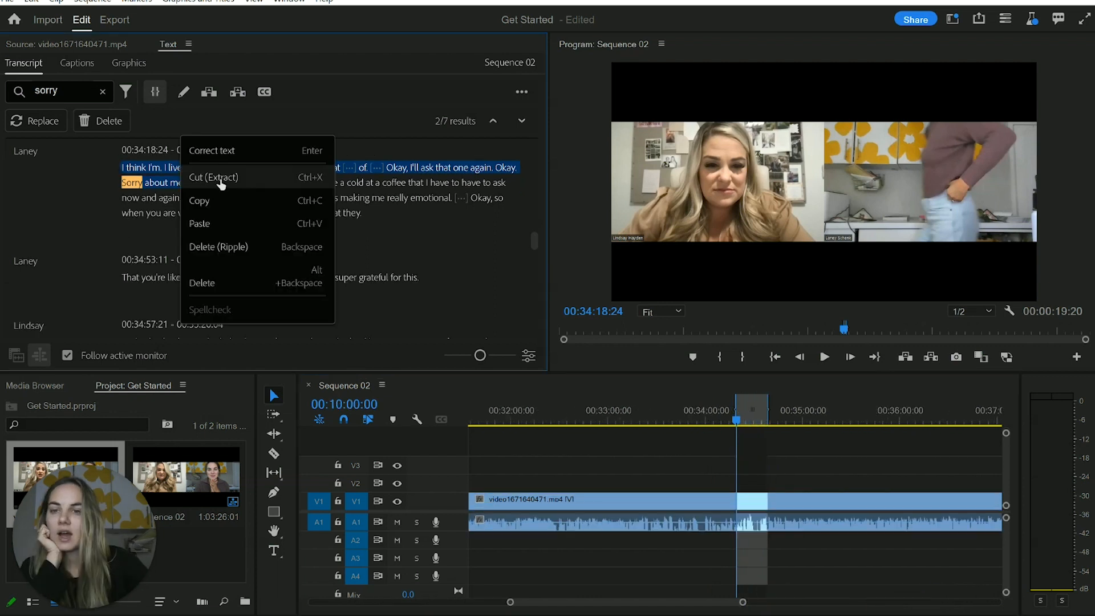
pyautogui.click(219, 249)
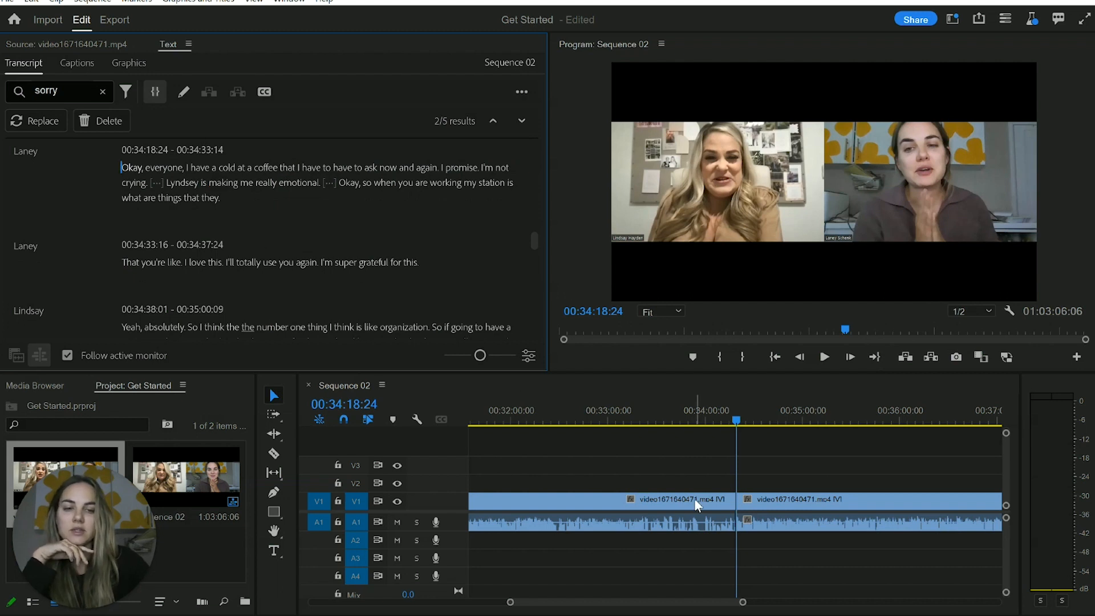
# Ripple-delete the transcript lines from "That's okay. So I do have a book." at 00:33:33:23 through "Yeah, you're fine."
pyautogui.click(778, 501)
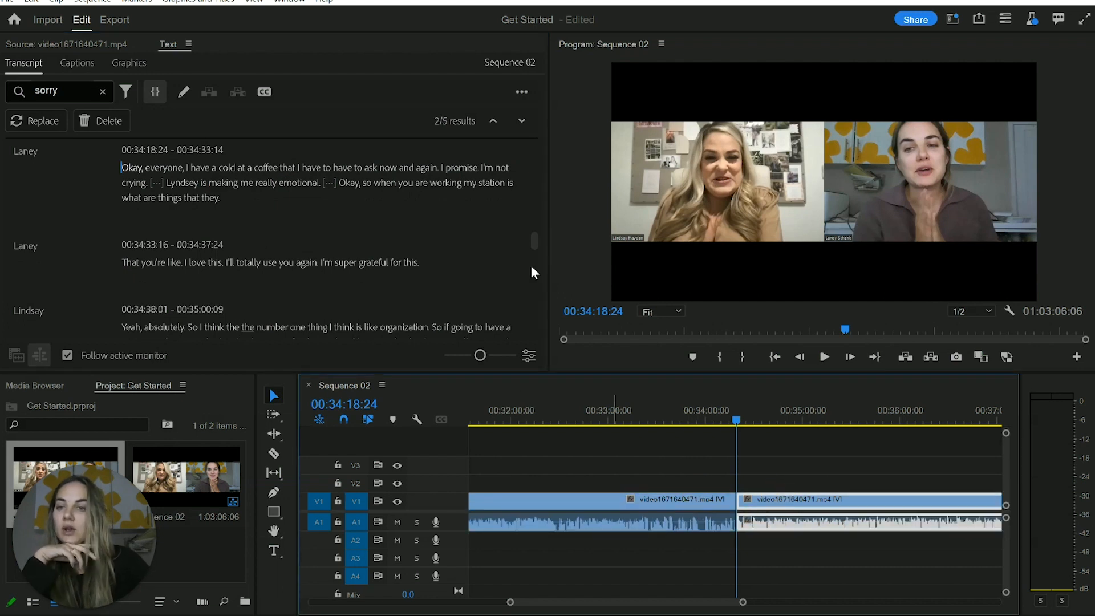
pyautogui.scroll(1, 324, 286)
pyautogui.scroll(3, 320, 288)
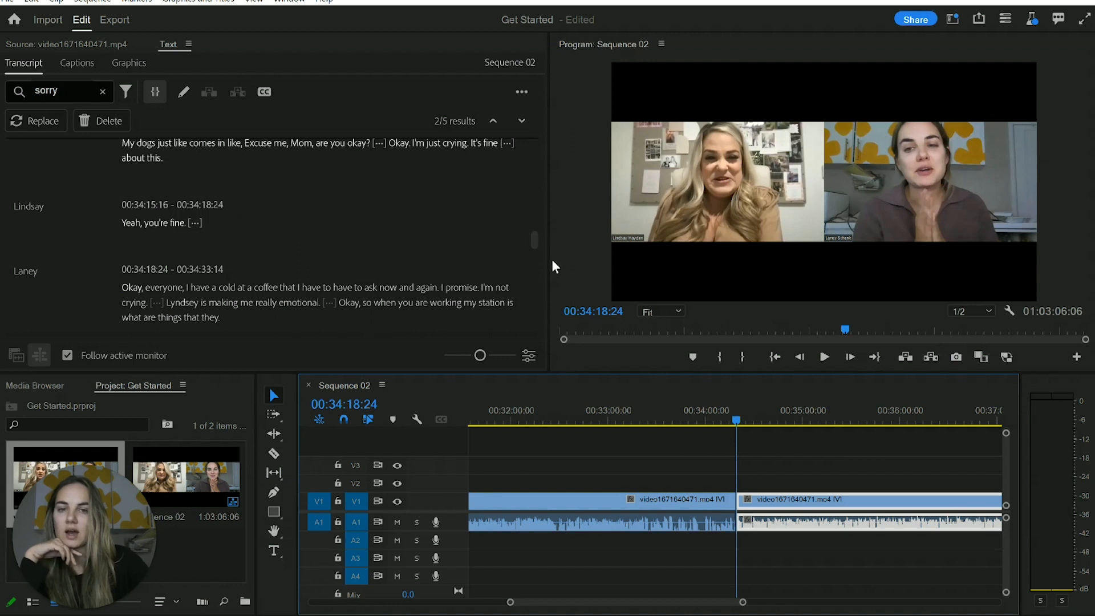
pyautogui.moveTo(212, 226); pyautogui.dragTo(121, 186)
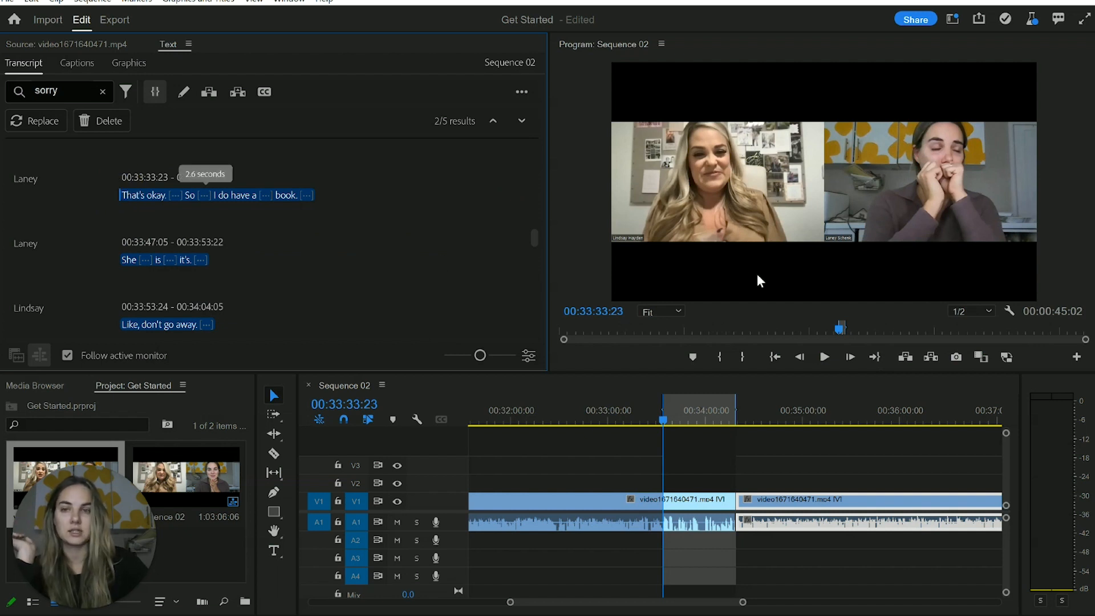
pyautogui.press('Delete')
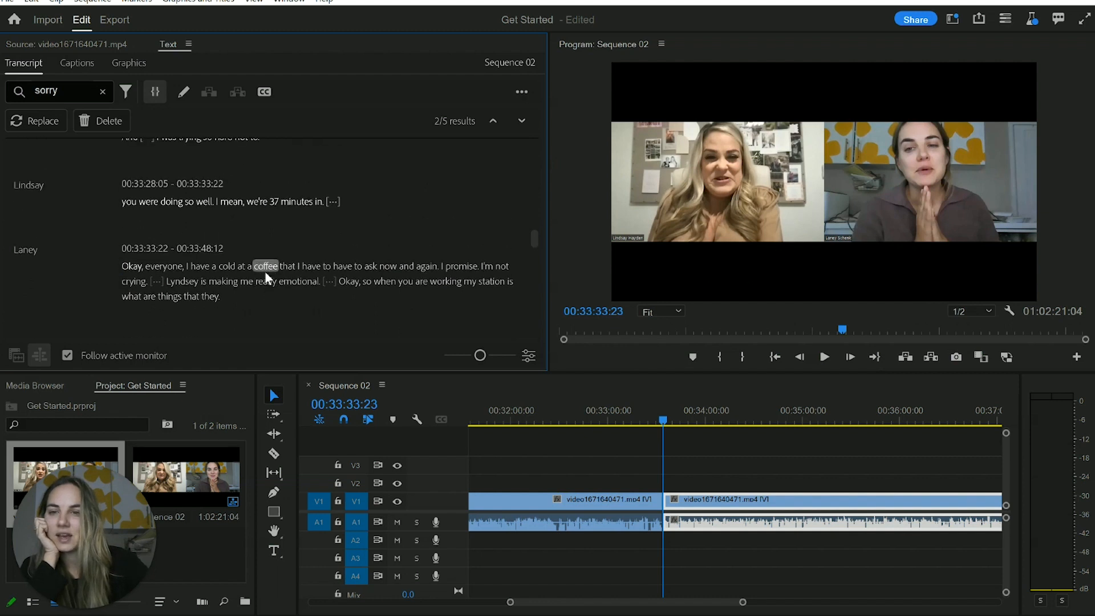
# Search the transcript for "37" and ripple-delete the line "you were doing so well. I mean, we're 37 minutes in."
pyautogui.click(329, 260)
pyautogui.moveTo(267, 246); pyautogui.dragTo(122, 228)
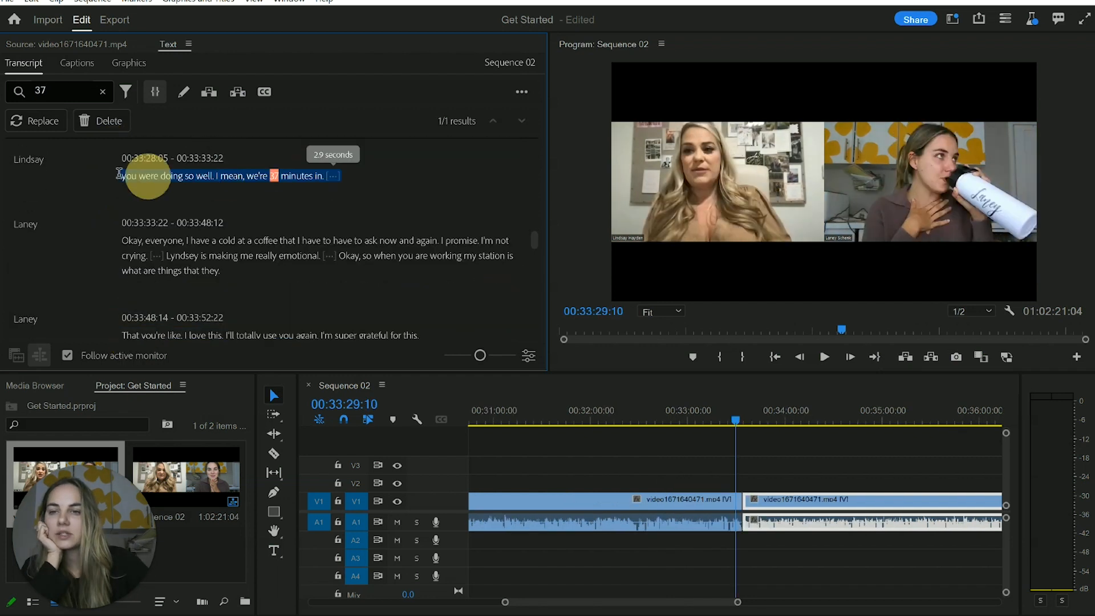
pyautogui.moveTo(139, 176); pyautogui.dragTo(118, 173)
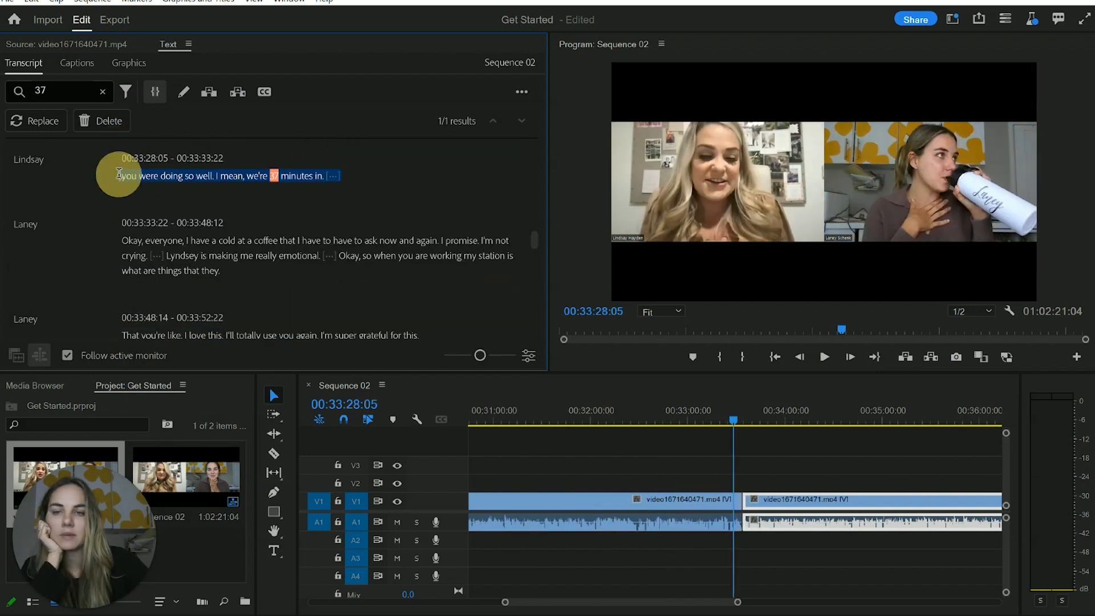
pyautogui.press('Delete')
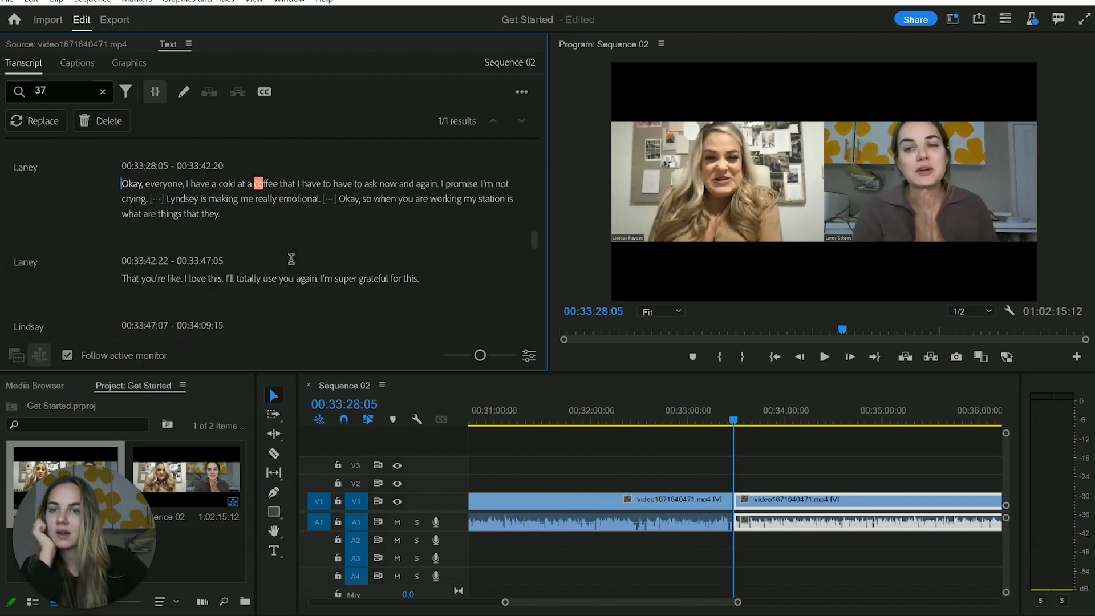
# Ripple-delete the passage from "And so to have a stationary designer" at 00:33:07:24 through "And I was trying so hard not to."
pyautogui.scroll(1, 291, 259)
pyautogui.scroll(2, 289, 256)
pyautogui.scroll(2, 287, 265)
pyautogui.click(280, 277)
pyautogui.moveTo(280, 277)
pyautogui.mouseDown()
pyautogui.moveTo(250, 227)
pyautogui.moveTo(117, 195)
pyautogui.mouseUp()
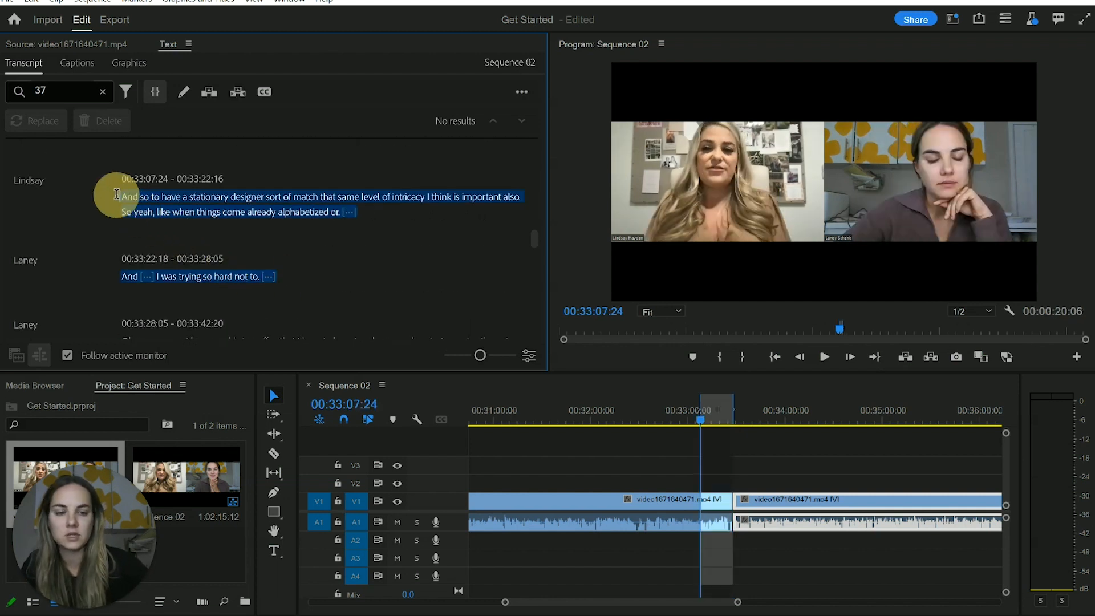
pyautogui.press('Delete')
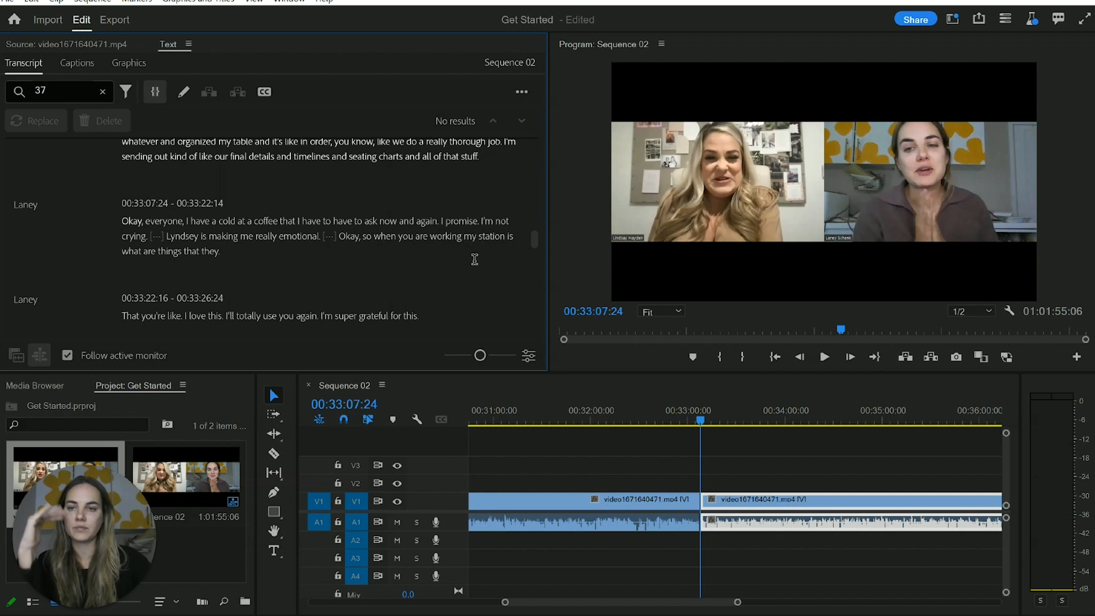
# Ripple-delete the answer starting "Yeah, I would say for me" and the preceding question "So what are some things that stationery designers do"
pyautogui.scroll(1, 308, 289)
pyautogui.scroll(2, 282, 275)
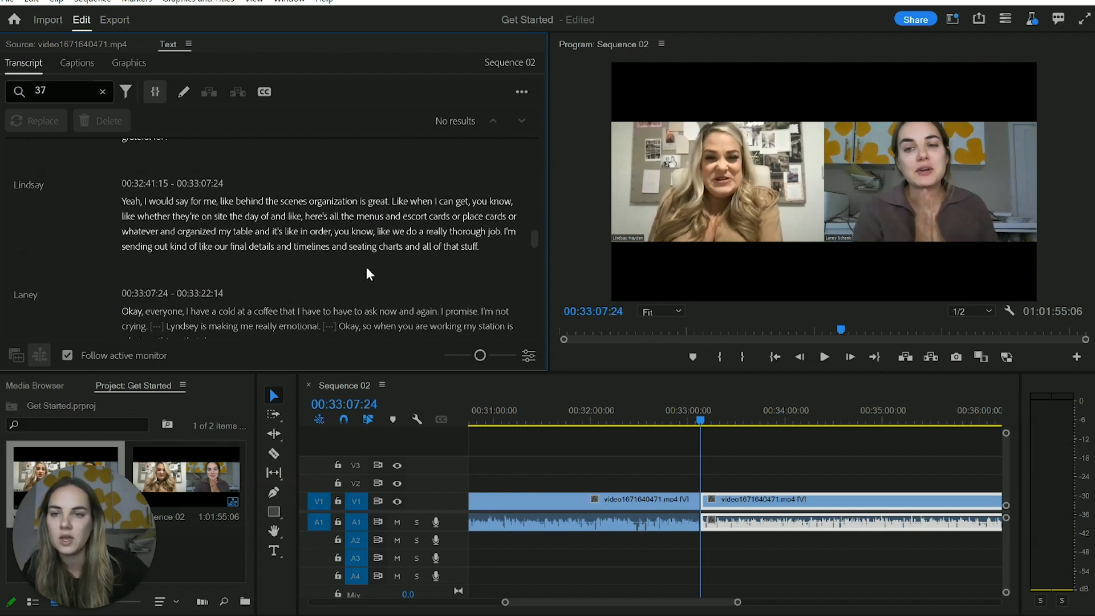
pyautogui.moveTo(484, 246); pyautogui.dragTo(123, 200)
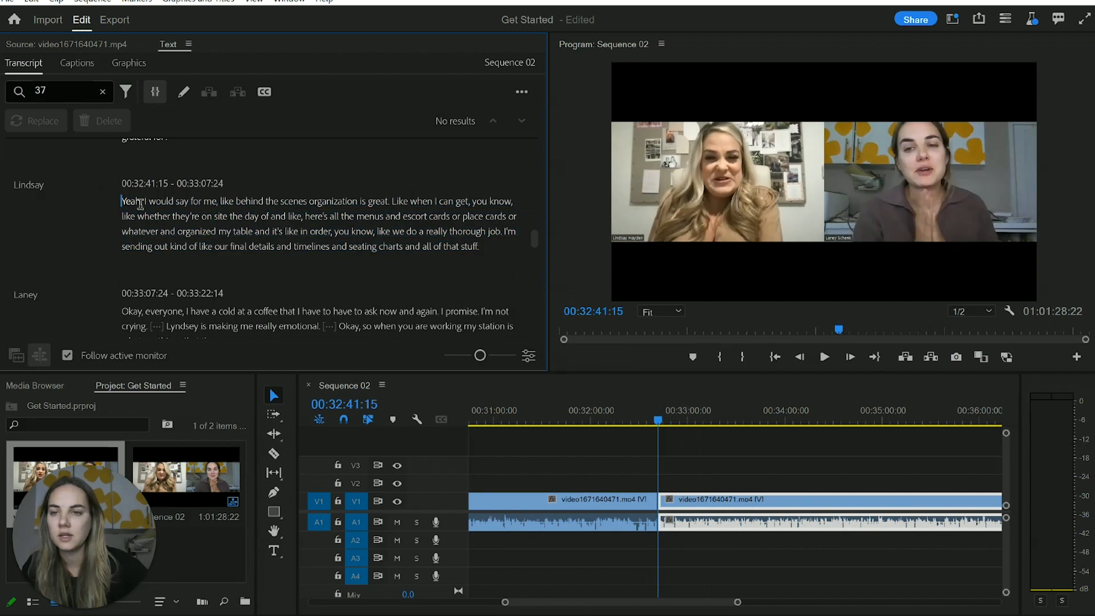
pyautogui.press('Delete')
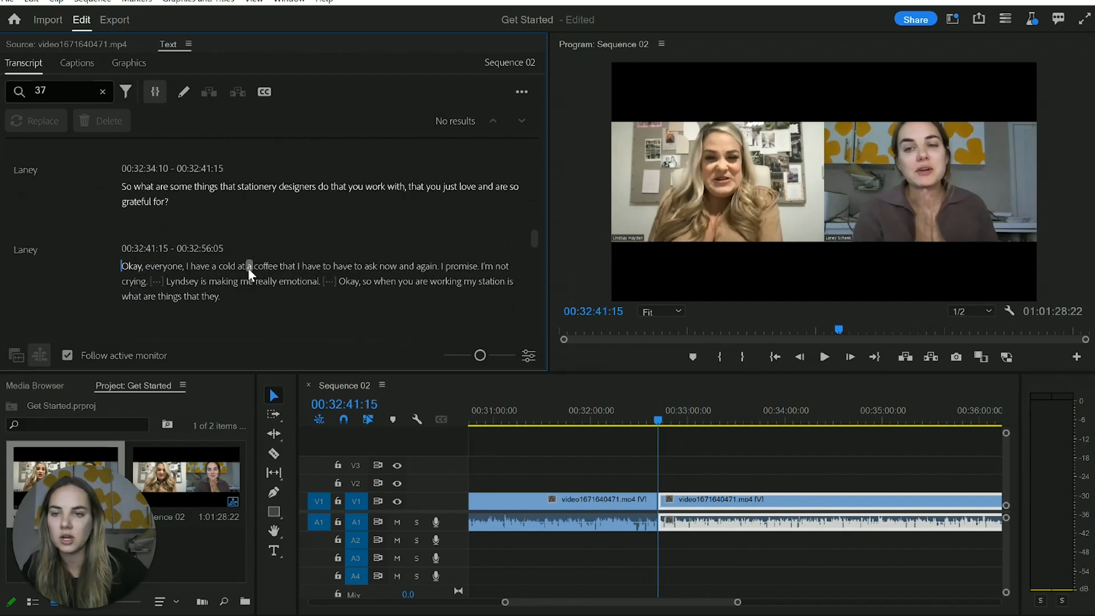
pyautogui.click(111, 183)
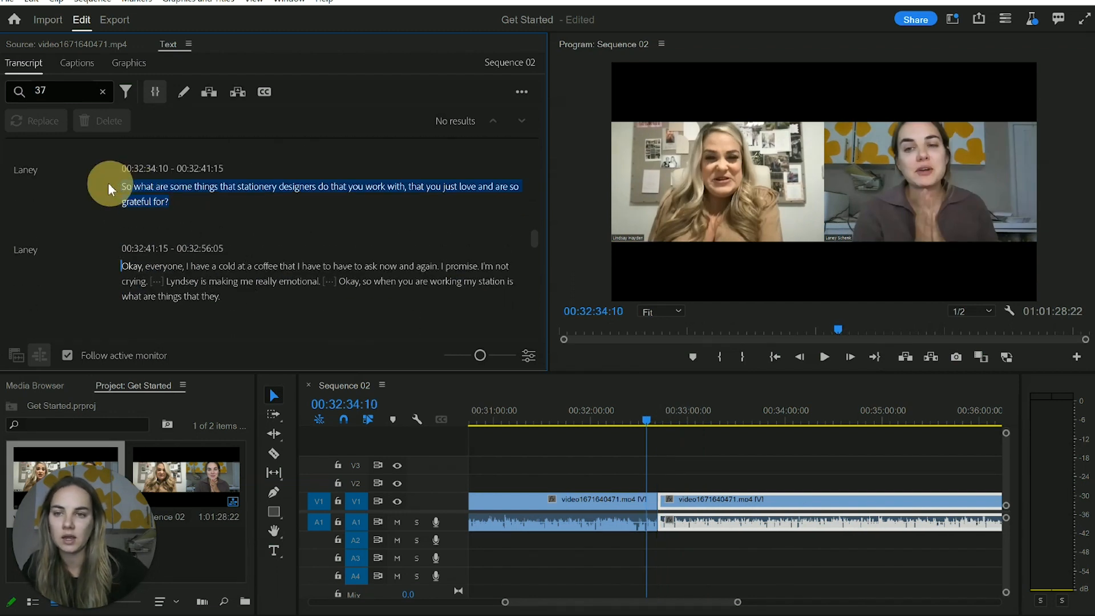
pyautogui.press('Delete')
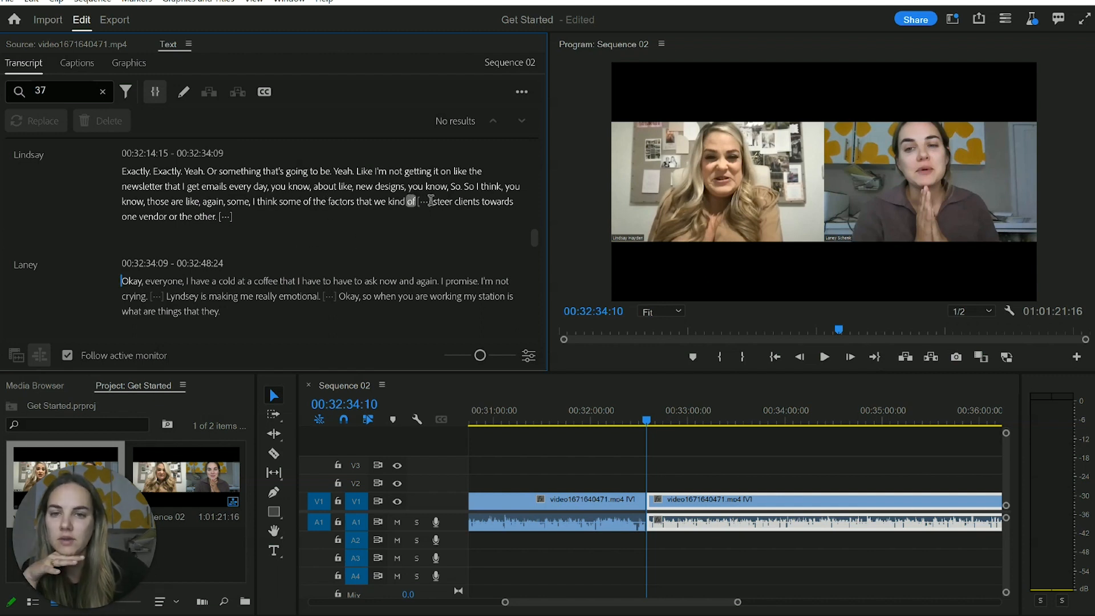
# Play Sequence 02 from about 00:32:26:21 across the cut into "Okay, everyone" to check the edit
pyautogui.scroll(-3, 304, 206)
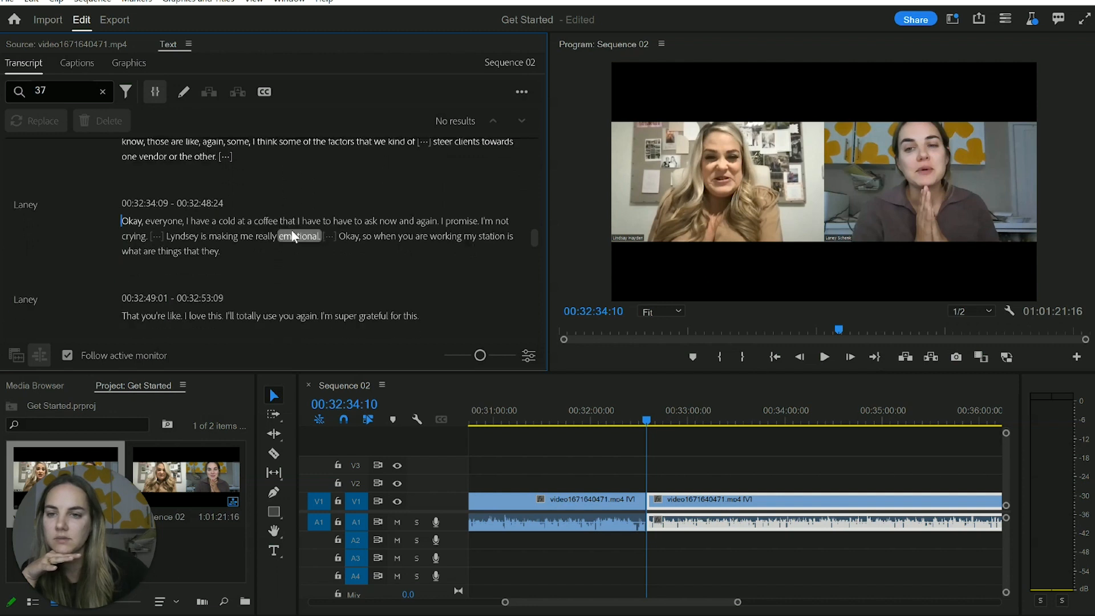
pyautogui.click(636, 421)
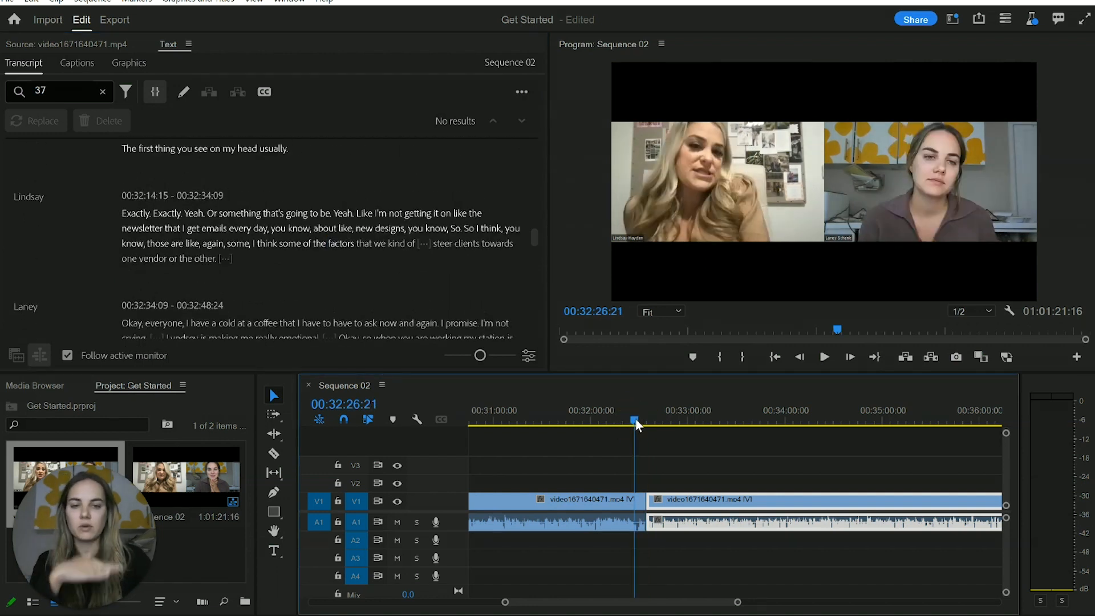
pyautogui.press('space')
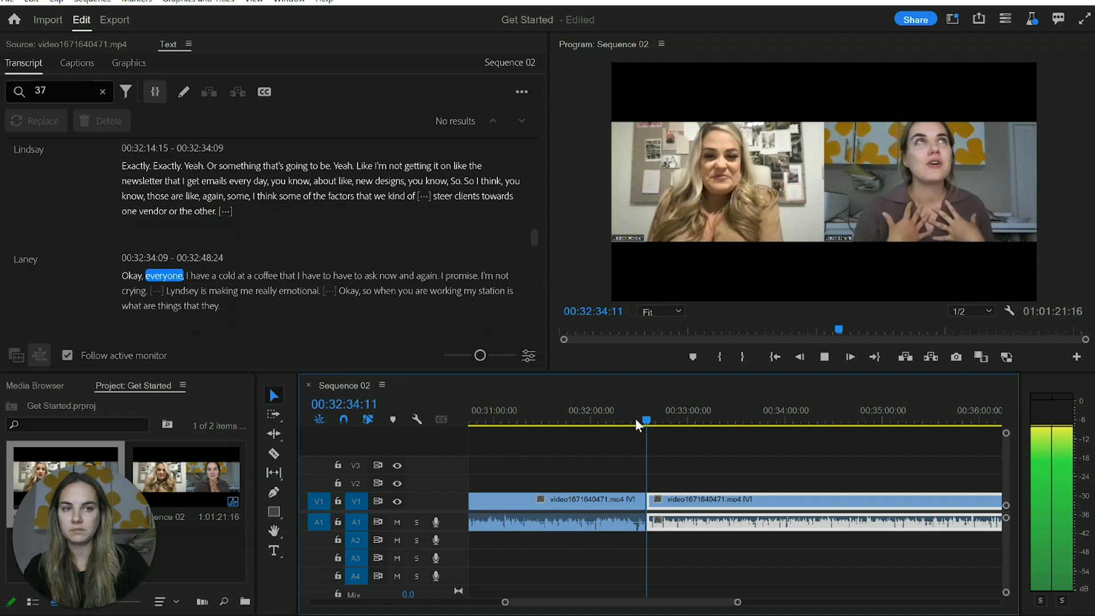
pyautogui.press('space')
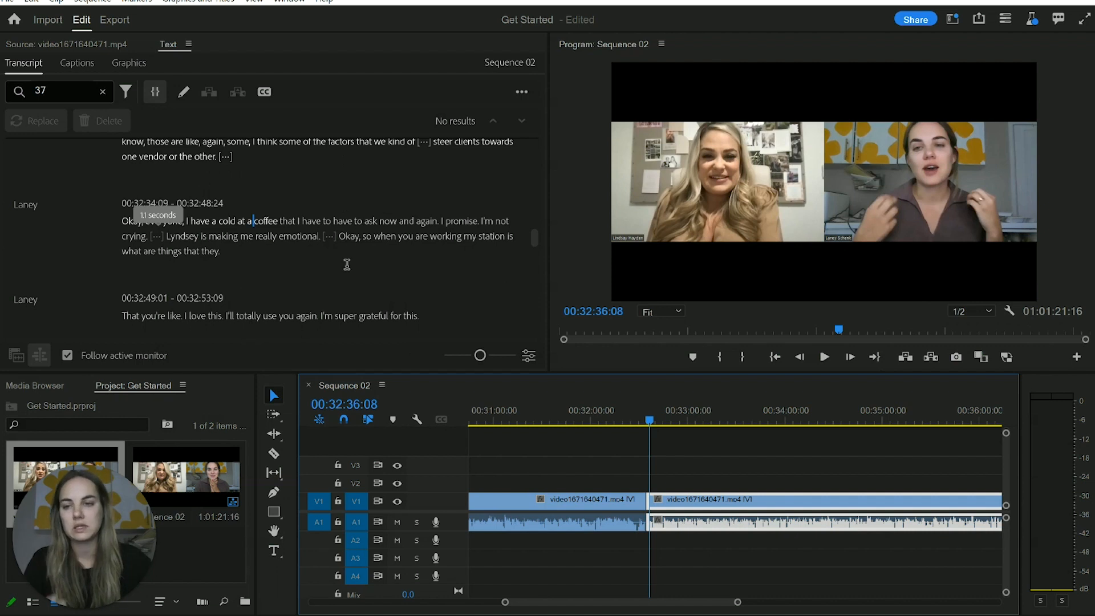
# Inspect the pause after "the factors that we kind of" and view the delete options for the pause after "one vendor or the other"
pyautogui.scroll(2, 346, 268)
pyautogui.click(423, 202)
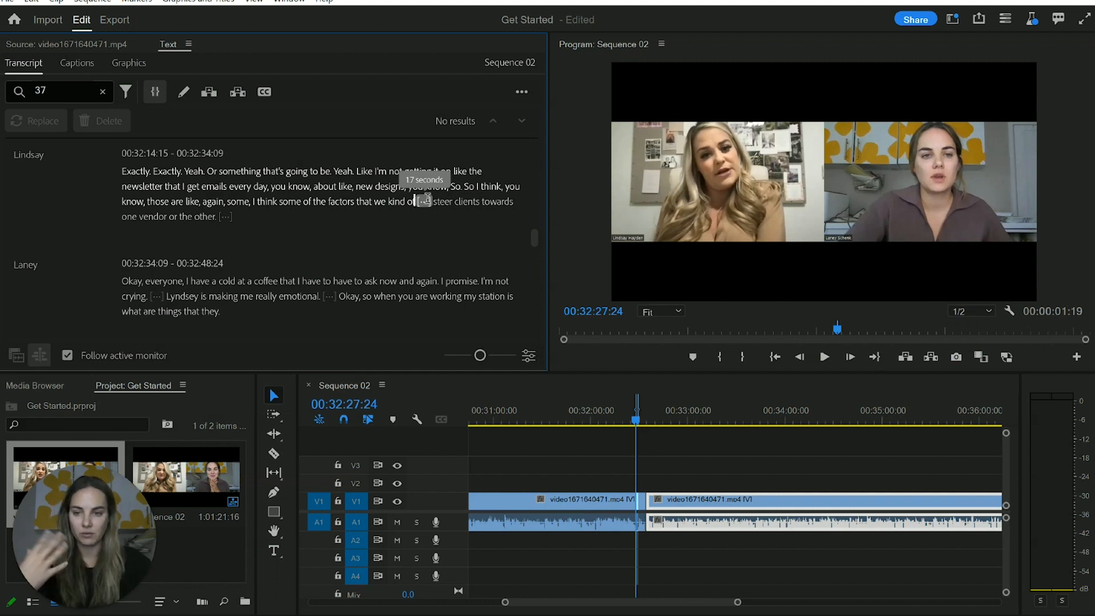
pyautogui.click(227, 217)
pyautogui.rightClick(227, 217)
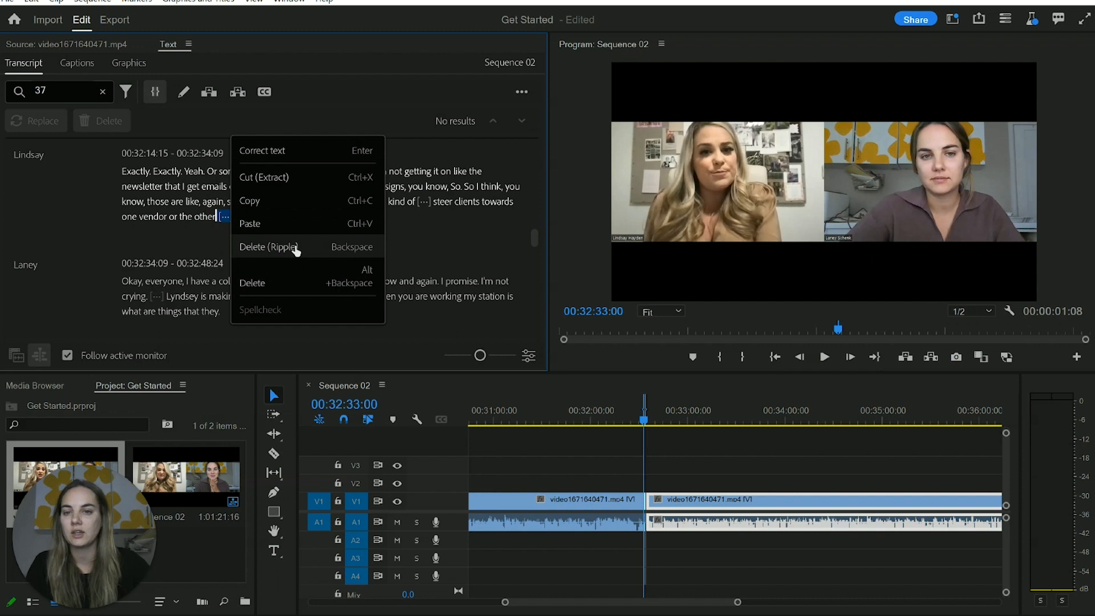
pyautogui.click(434, 240)
pyautogui.scroll(-1, 335, 240)
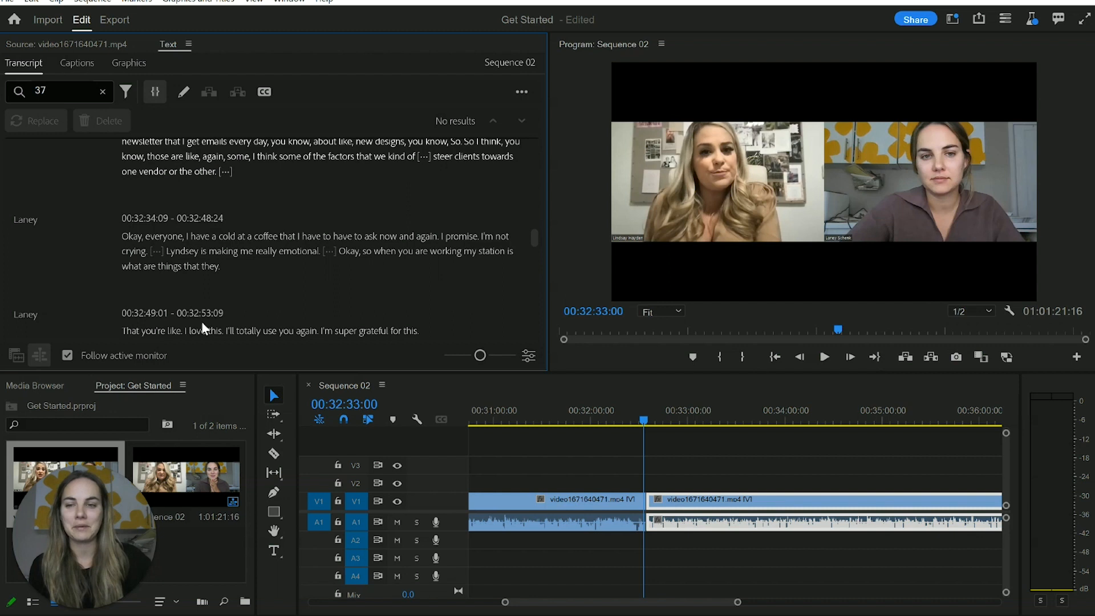
# Open the source clip video1671640471.mp4, display its transcript, and go back to the opening "Hi." line
pyautogui.doubleClick(55, 458)
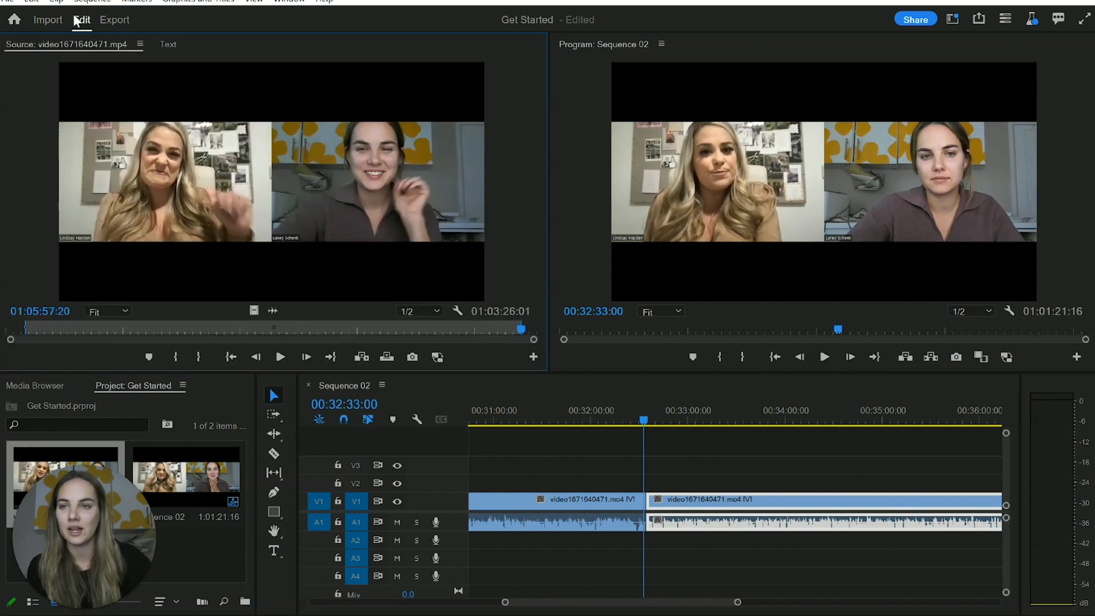
pyautogui.click(295, 3)
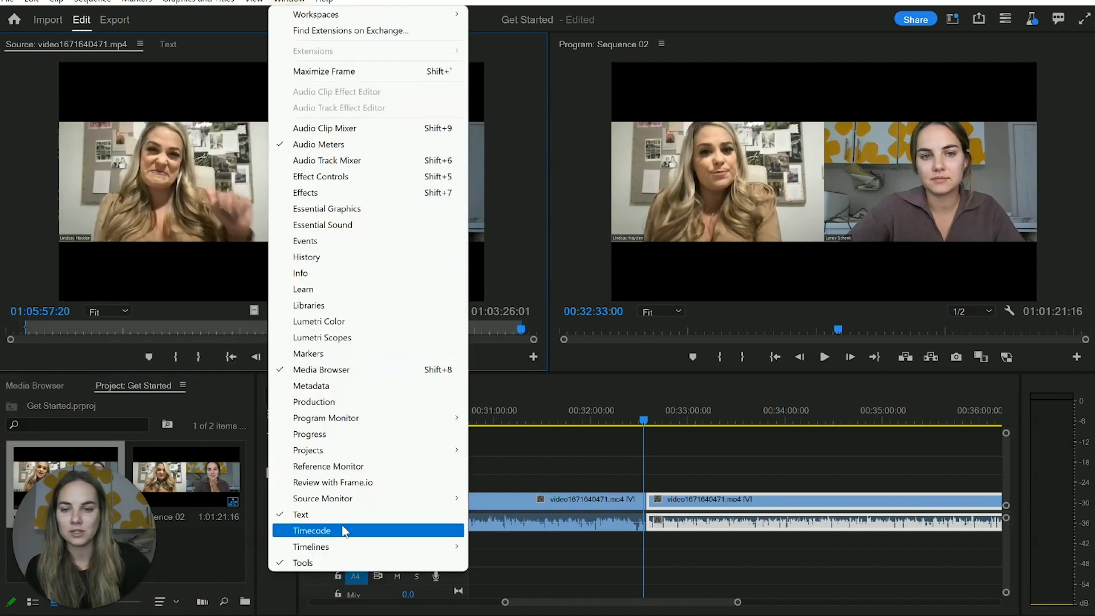
pyautogui.click(344, 515)
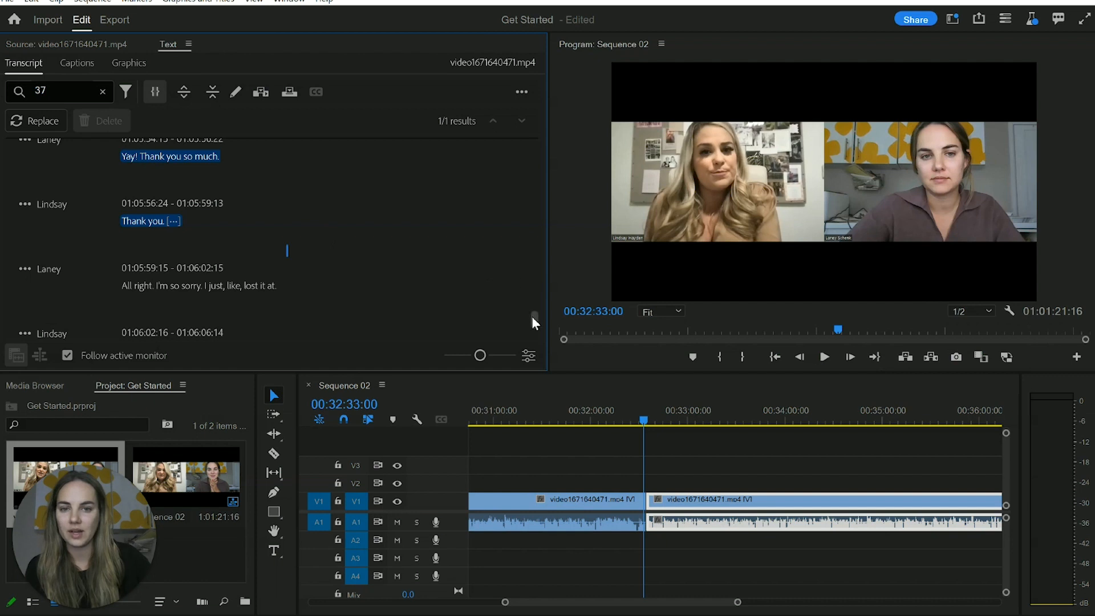
pyautogui.moveTo(547, 184); pyautogui.dragTo(537, 111)
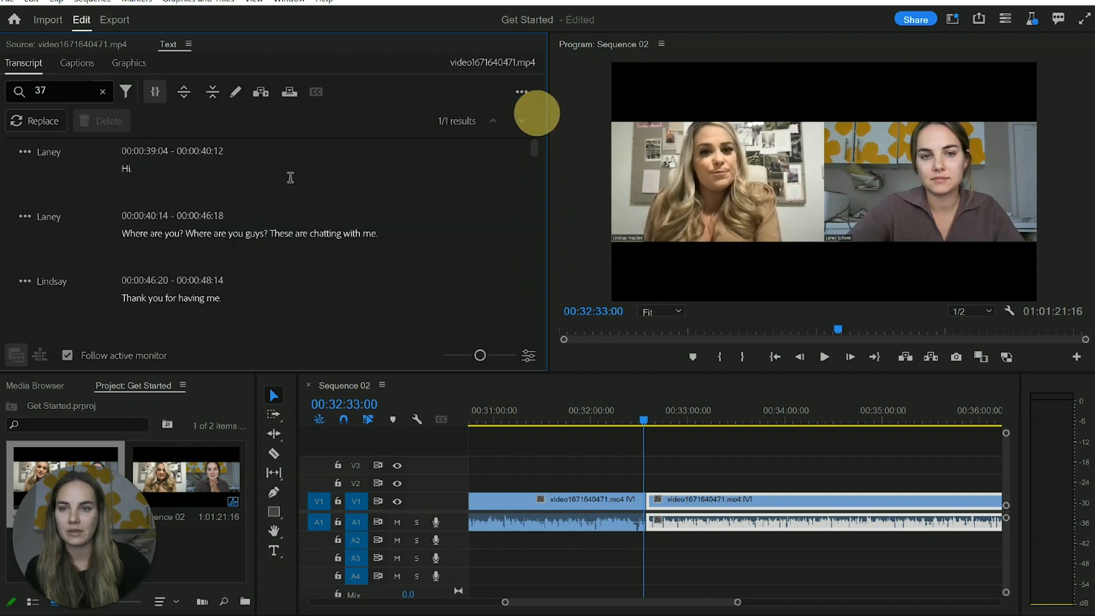
# Go to the source transcript passage at 00:00:58:17 and place the cursor in its opening sentence at the misheard word "racist"
pyautogui.scroll(-1, 245, 260)
pyautogui.scroll(-4, 244, 259)
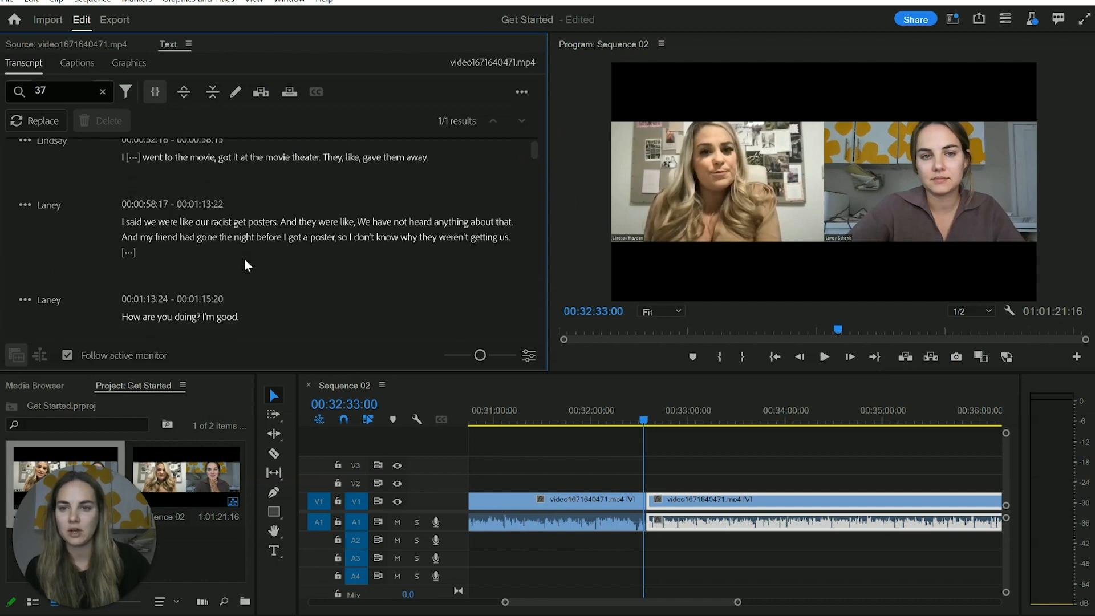
pyautogui.click(195, 207)
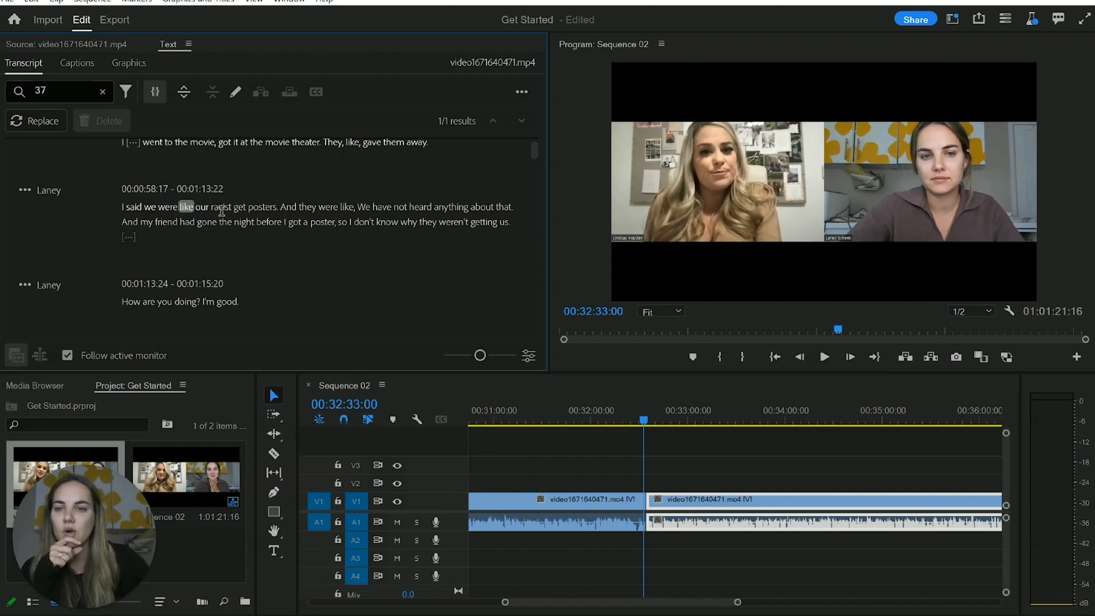
pyautogui.click(225, 209)
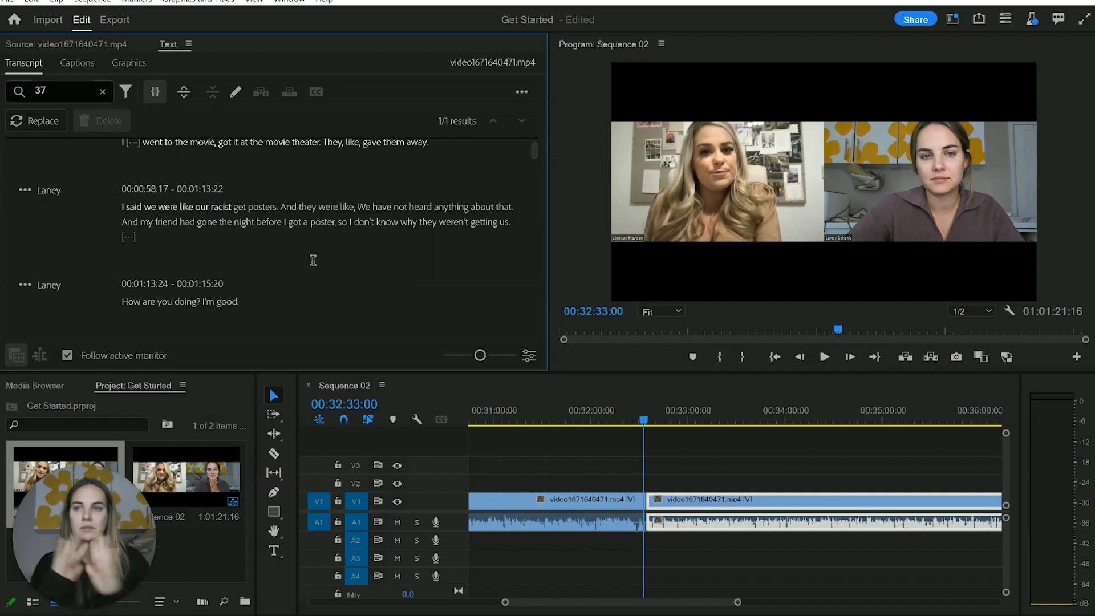
# Open Creative Cloud Desktop, look through the list of beta apps including Premiere Pro (Beta), and close it to return to Premiere Pro
pyautogui.click(685, 615)
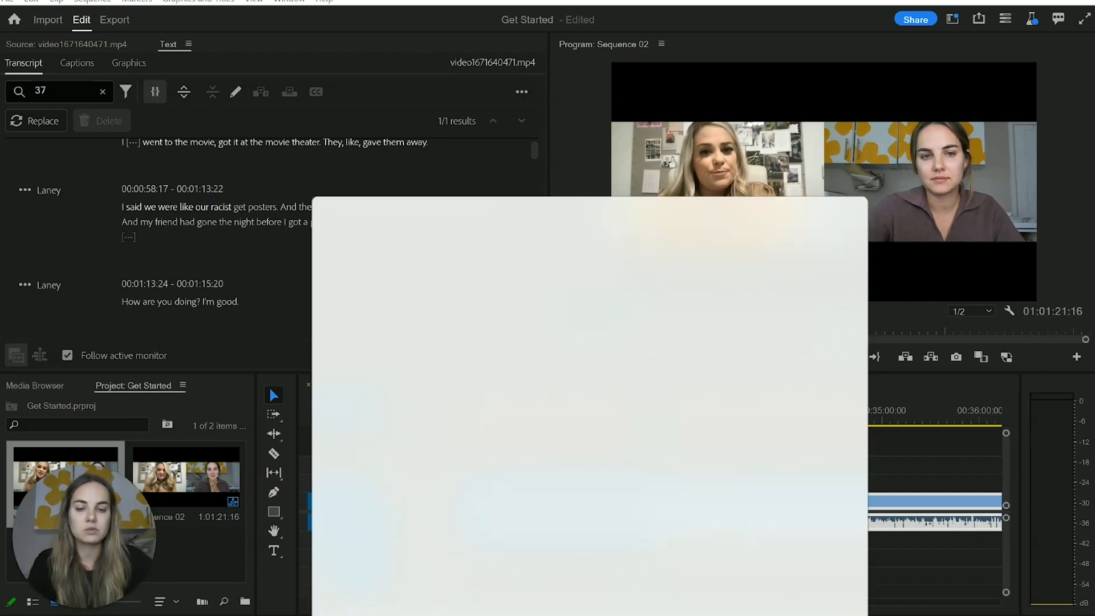
pyautogui.write('crea')
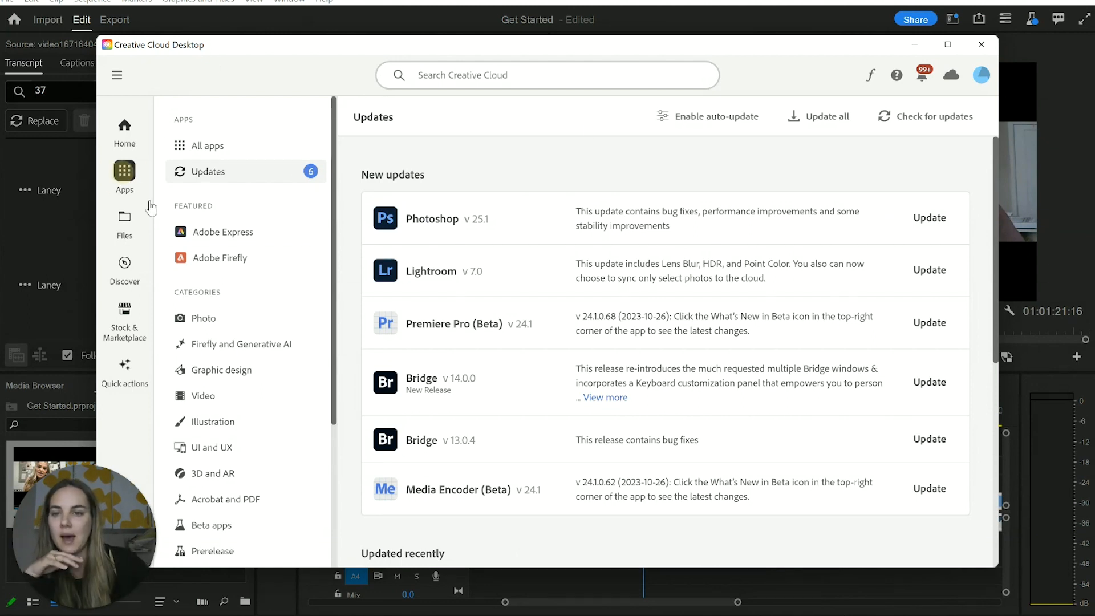
pyautogui.click(236, 526)
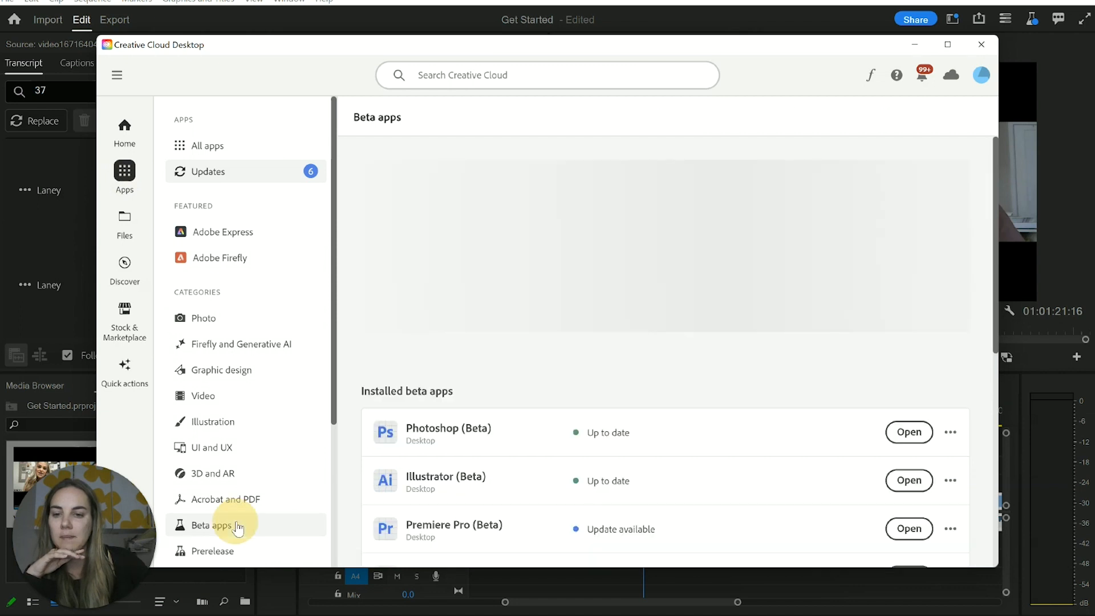
pyautogui.scroll(-5, 667, 378)
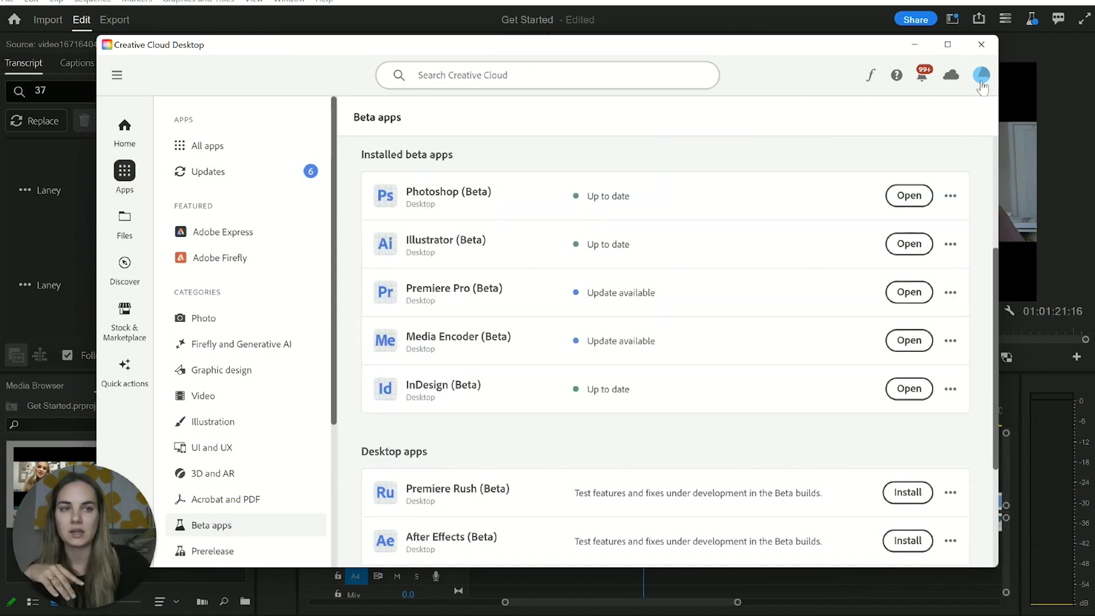
pyautogui.click(982, 45)
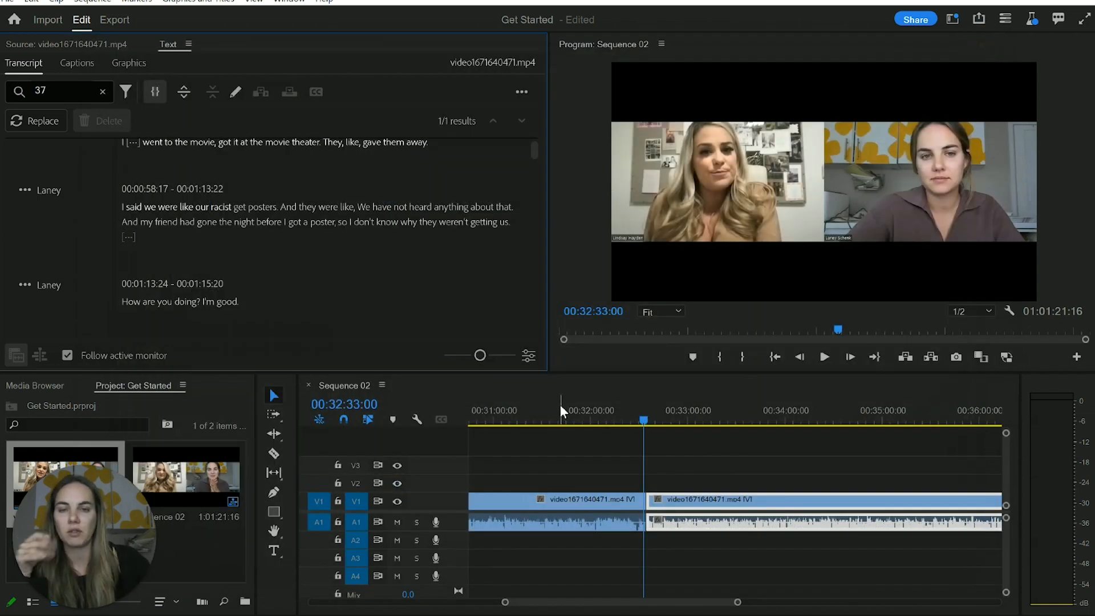